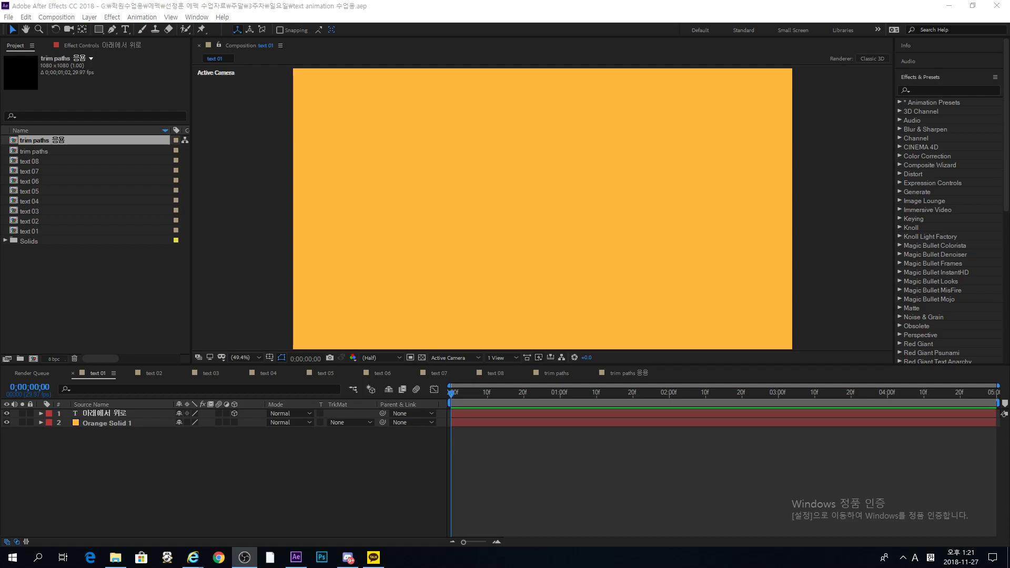
Step: Preview the text animations in the compositions text 01, text 02 and text 03 from their beginnings
click(220, 471)
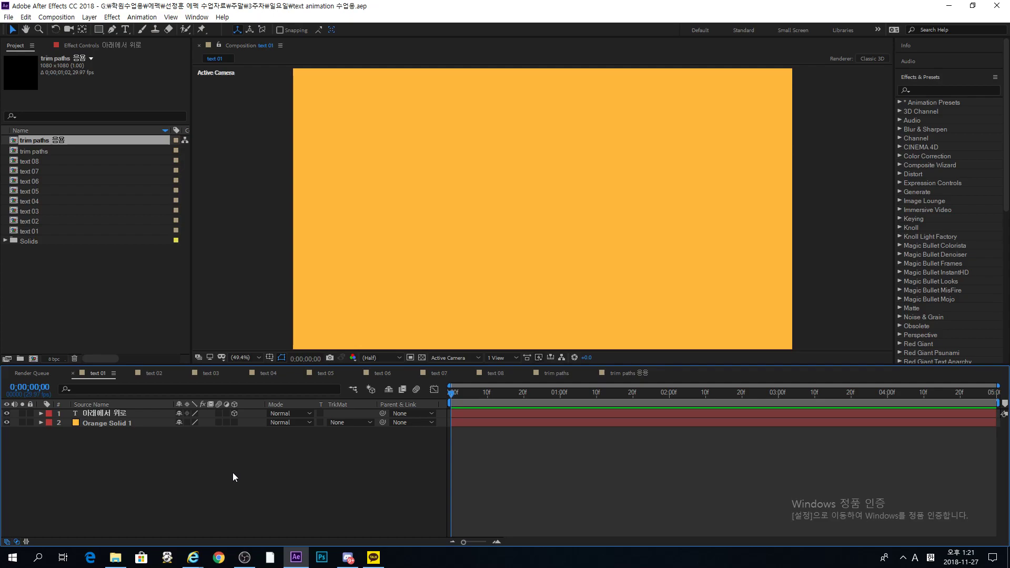
key(space)
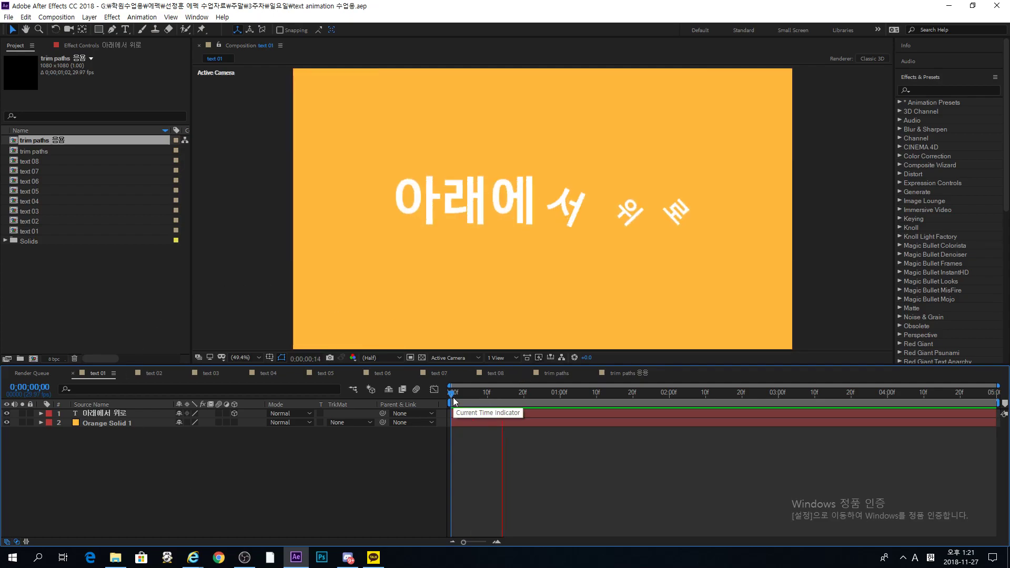
click(454, 400)
drag(456, 400, 632, 407)
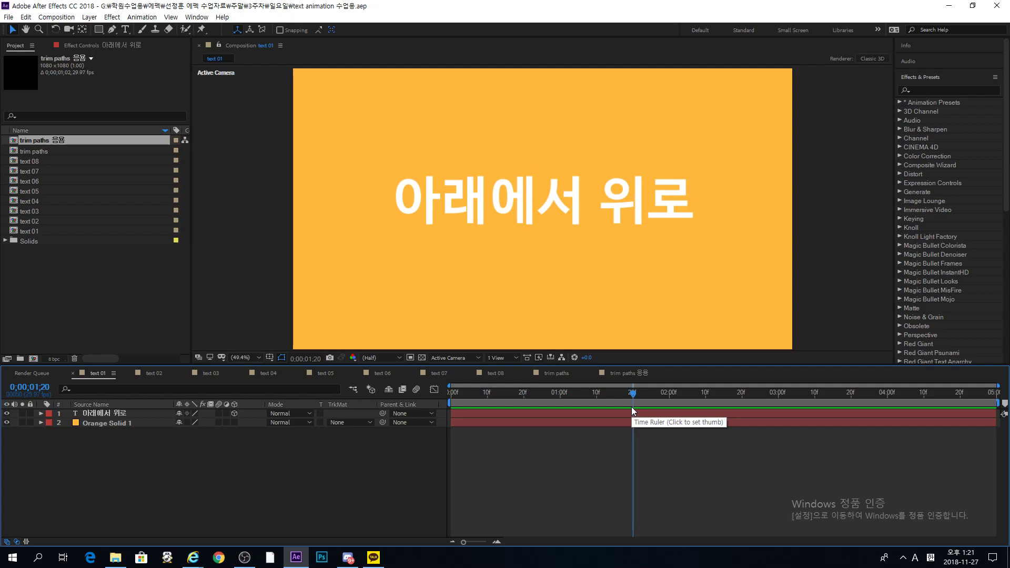
click(156, 373)
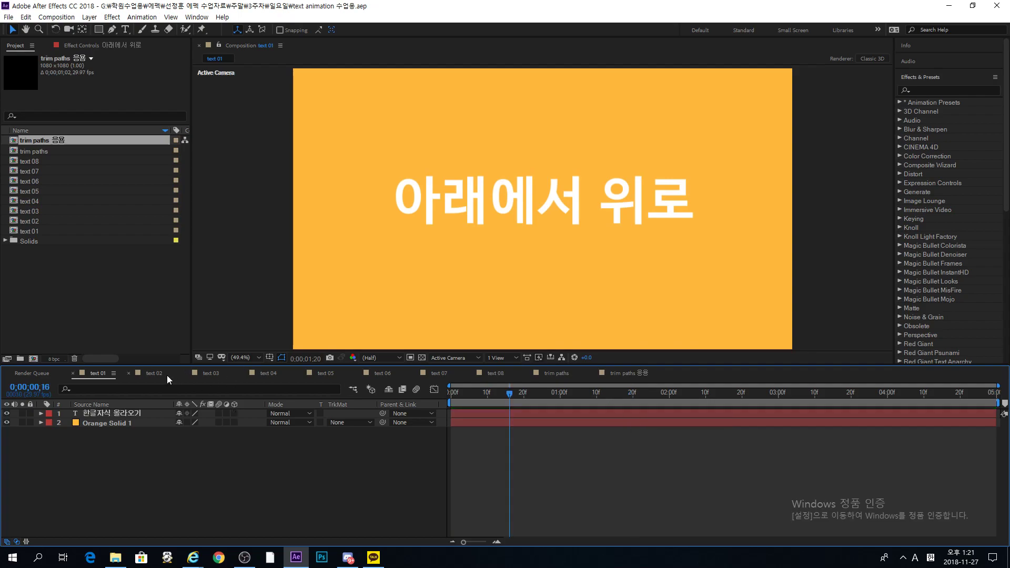
drag(478, 394, 452, 394)
key(space)
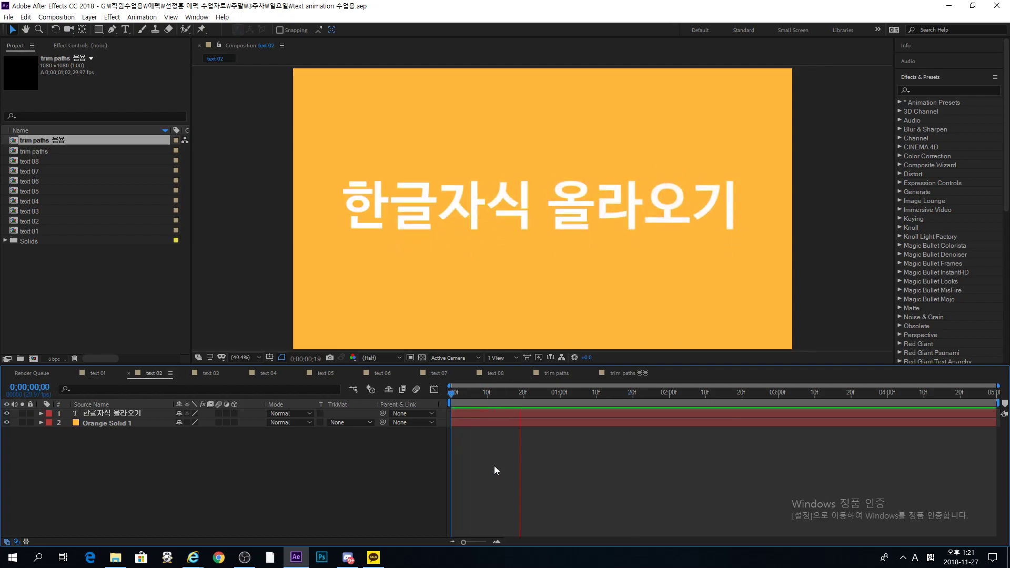
click(211, 373)
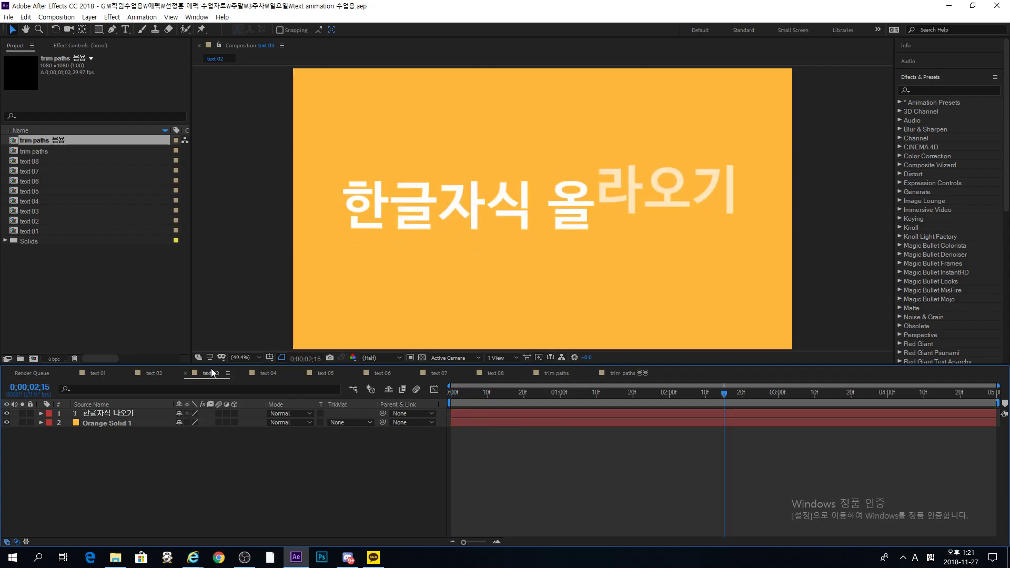
drag(478, 392, 452, 393)
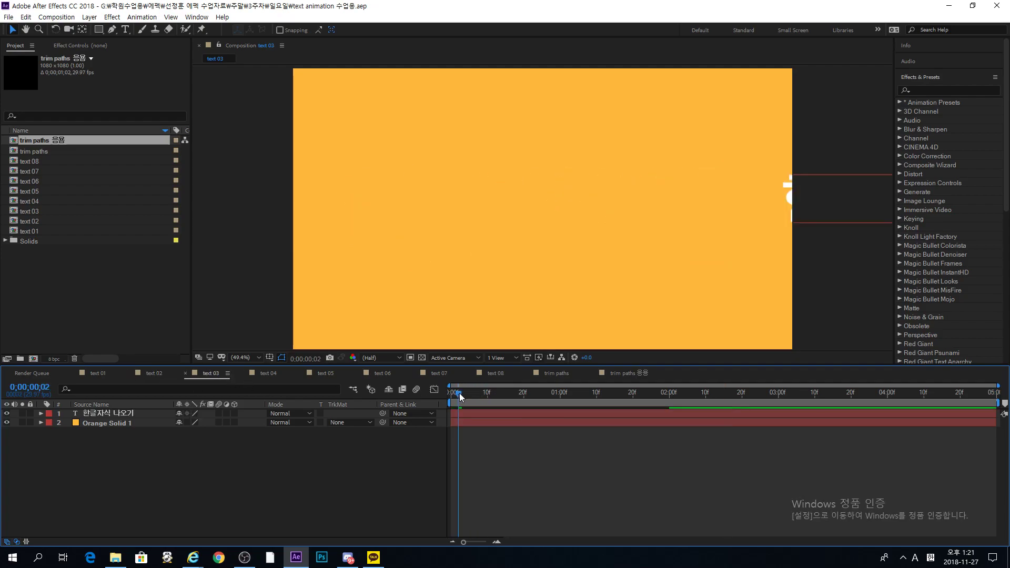
key(space)
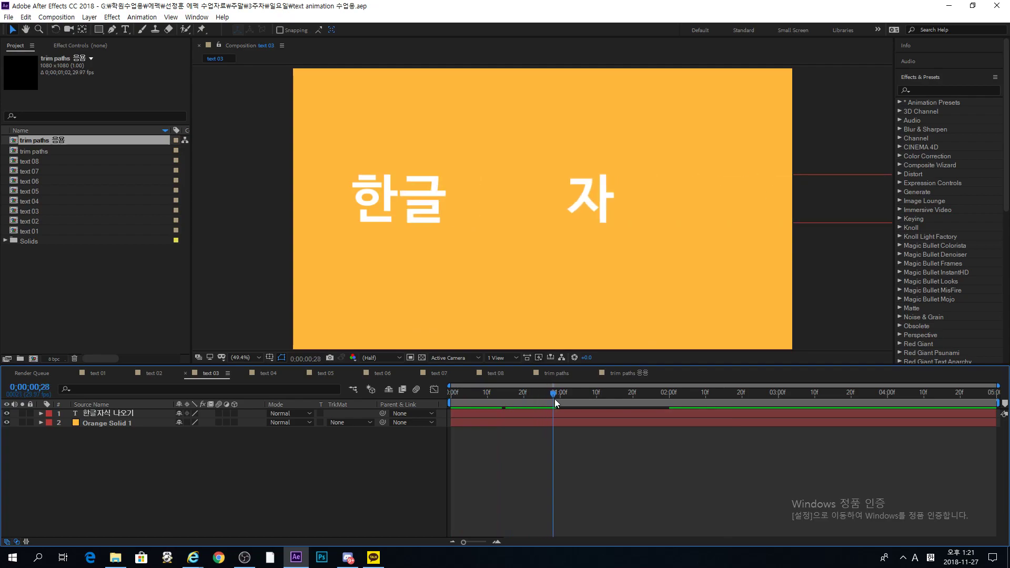
Step: Preview the text animations in the compositions text 04, text 05 and text 06 from their beginnings
click(261, 374)
click(451, 394)
key(space)
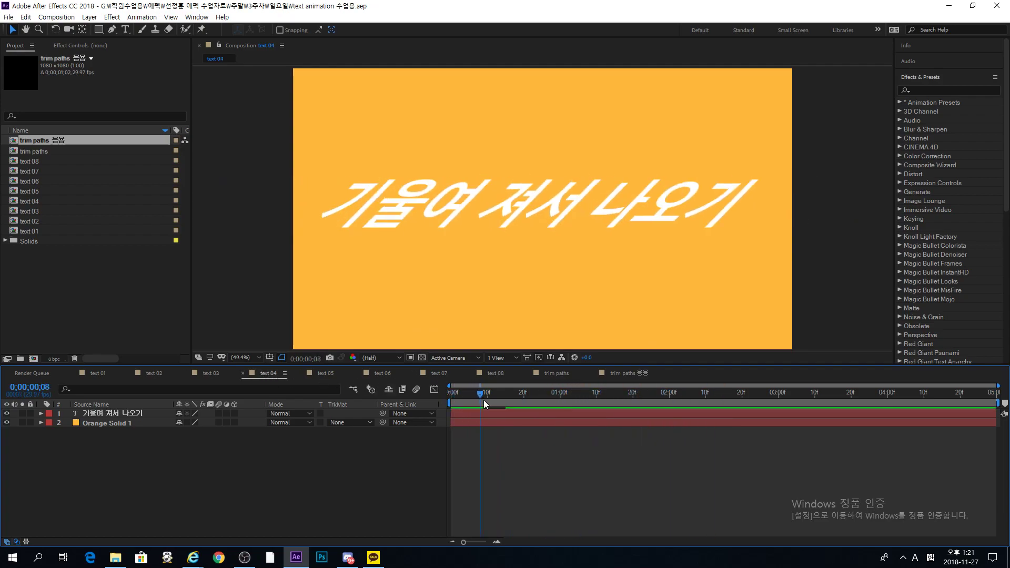
click(319, 375)
click(452, 393)
key(space)
click(388, 372)
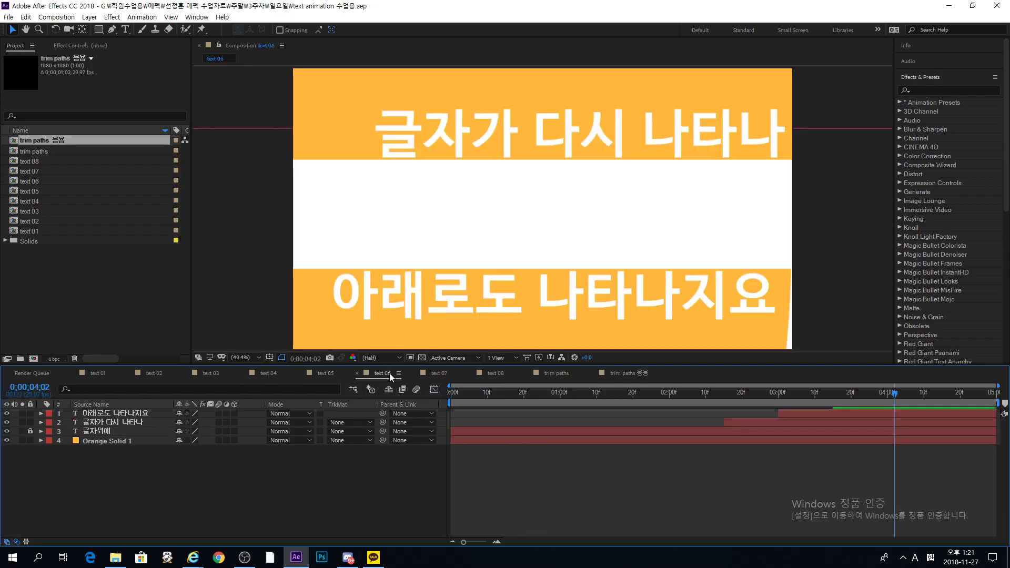
click(454, 393)
drag(455, 394, 833, 440)
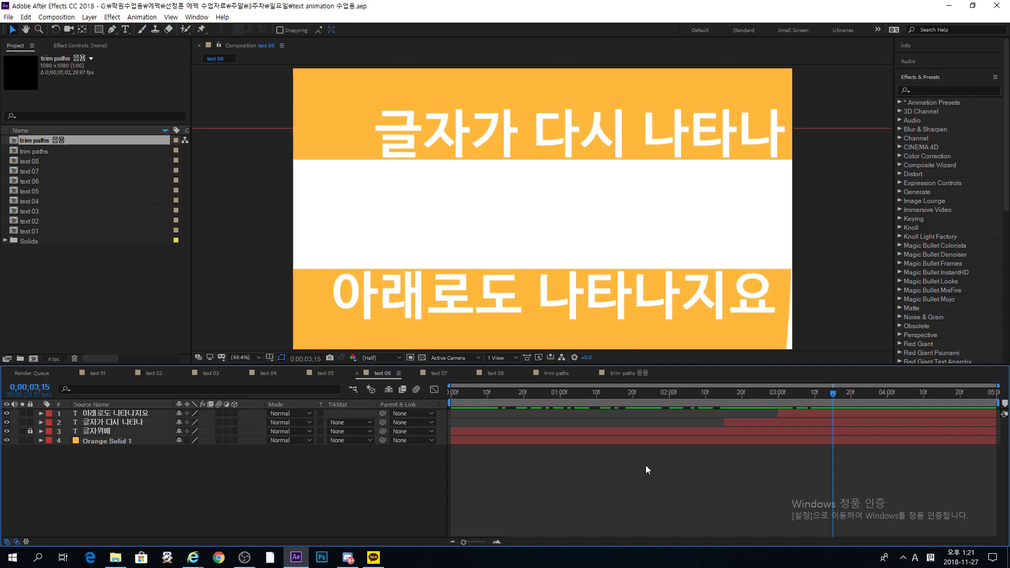
Step: Close the timelines of all open compositions, leaving only the Render Queue
click(145, 292)
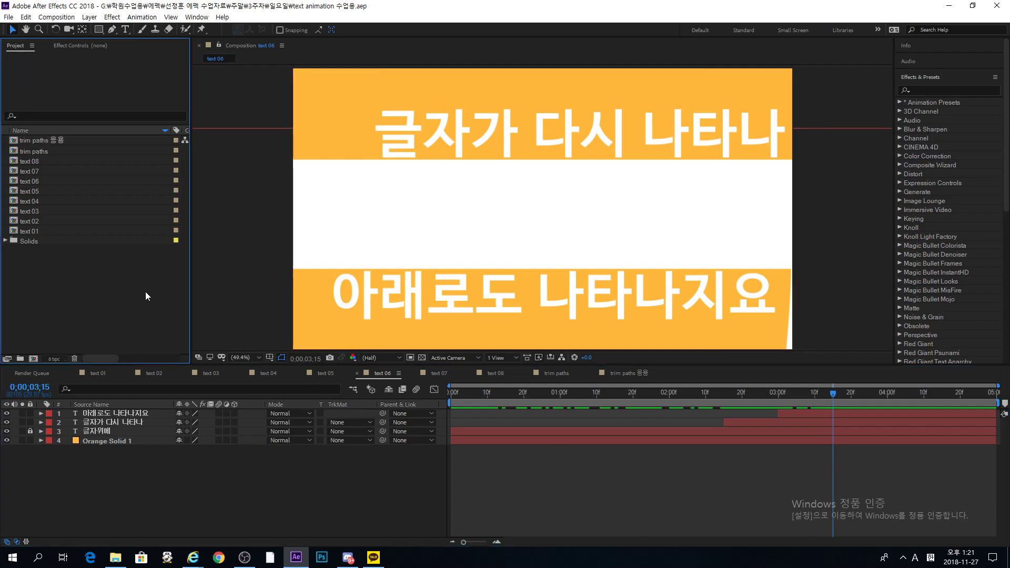
click(73, 374)
click(73, 374)
click(73, 374)
click(73, 374)
click(73, 374)
click(73, 374)
click(73, 374)
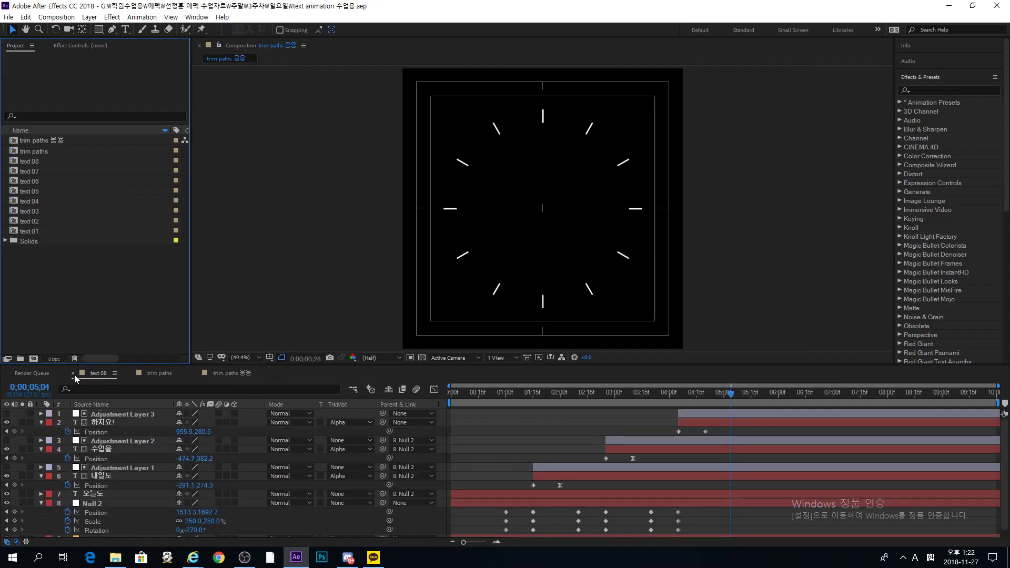
click(74, 374)
click(73, 374)
click(73, 373)
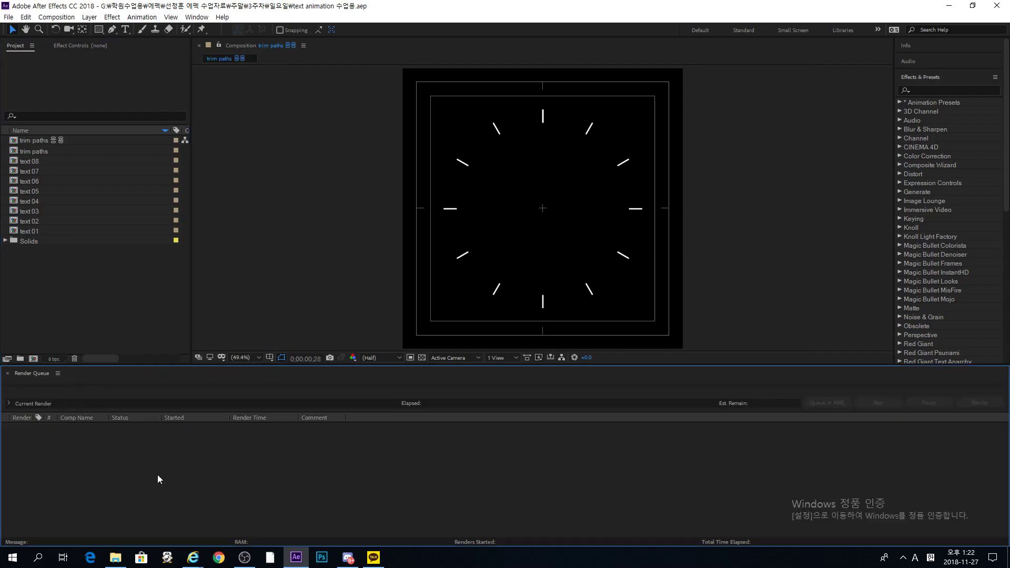
Step: Create a 1920 x 1080, 29.97 fps, 10-second composition named "text" and add a comp-sized orange solid as its background
key(ctrl+n)
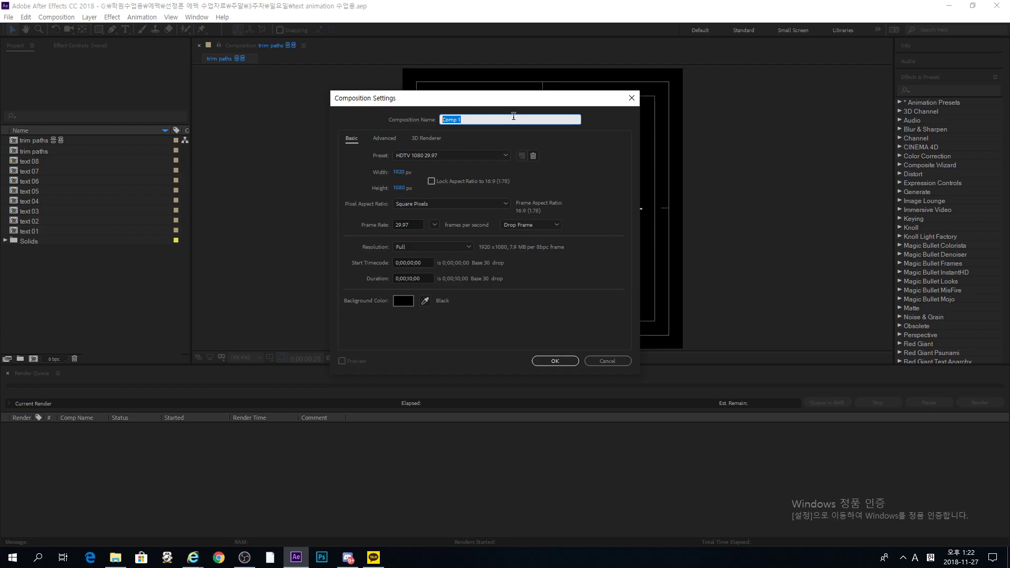
text(text)
key(Return)
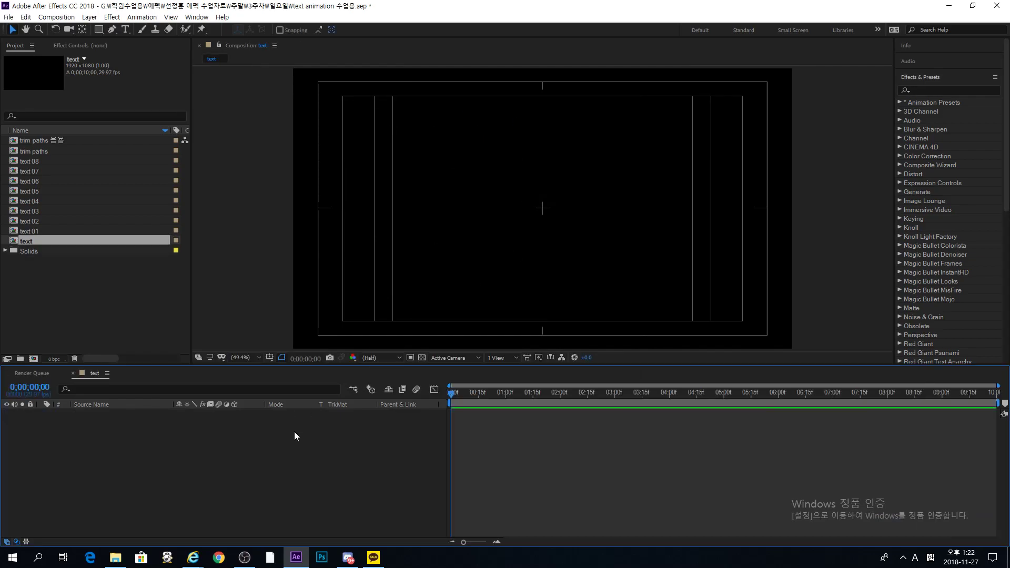
key(ctrl+y)
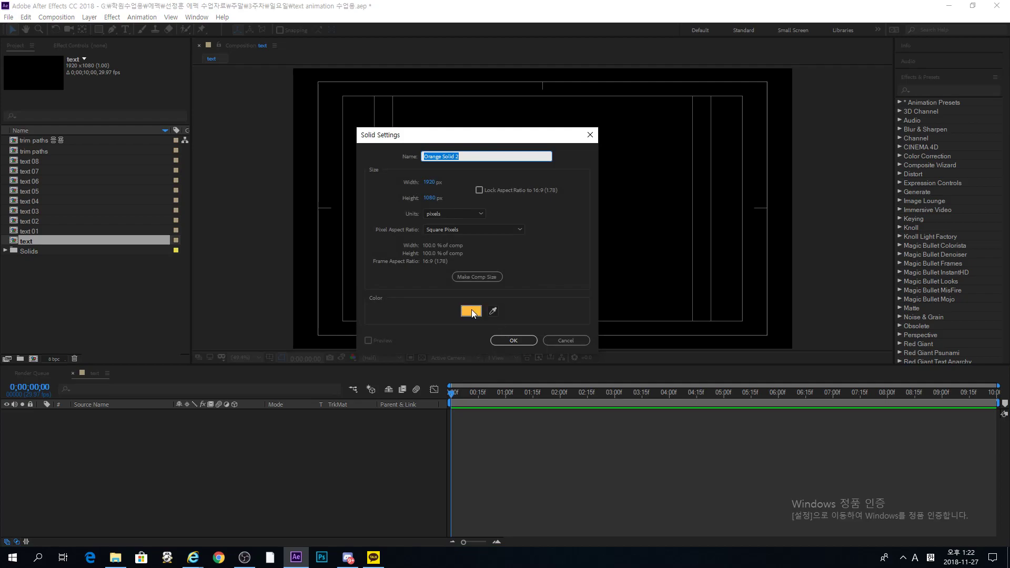
click(514, 341)
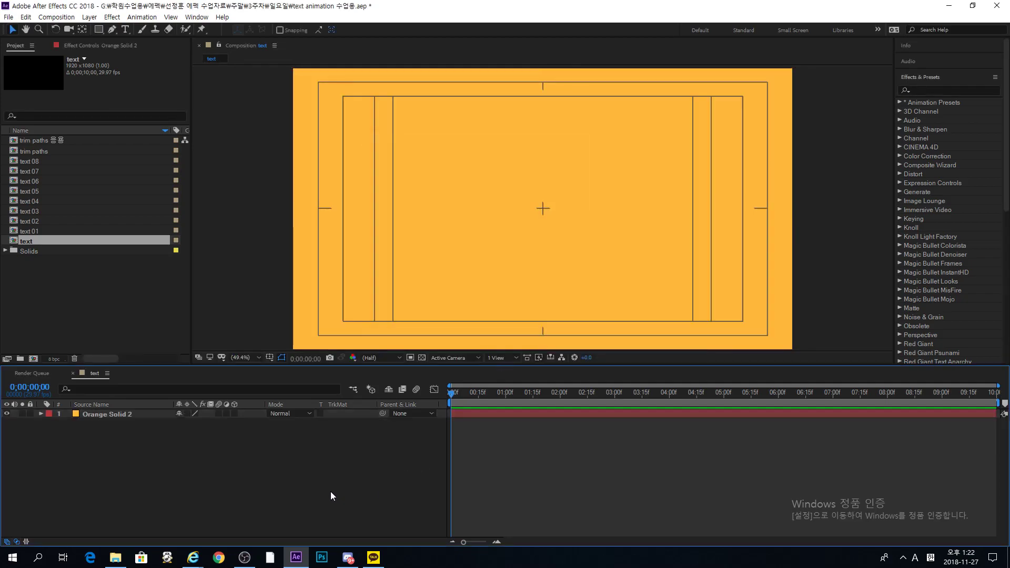
Step: Add a text layer reading "sample text" over the orange background
click(125, 29)
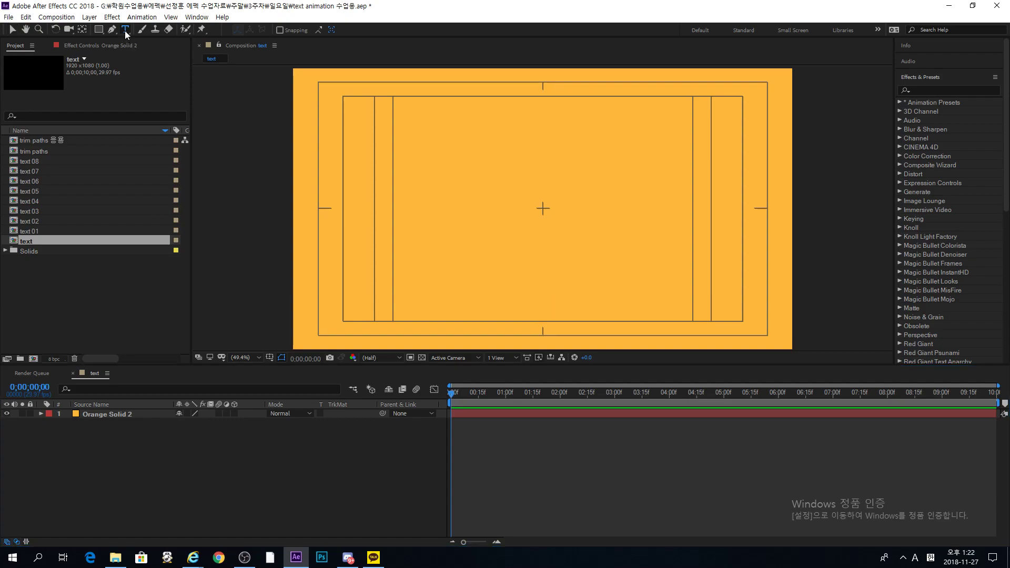
click(444, 203)
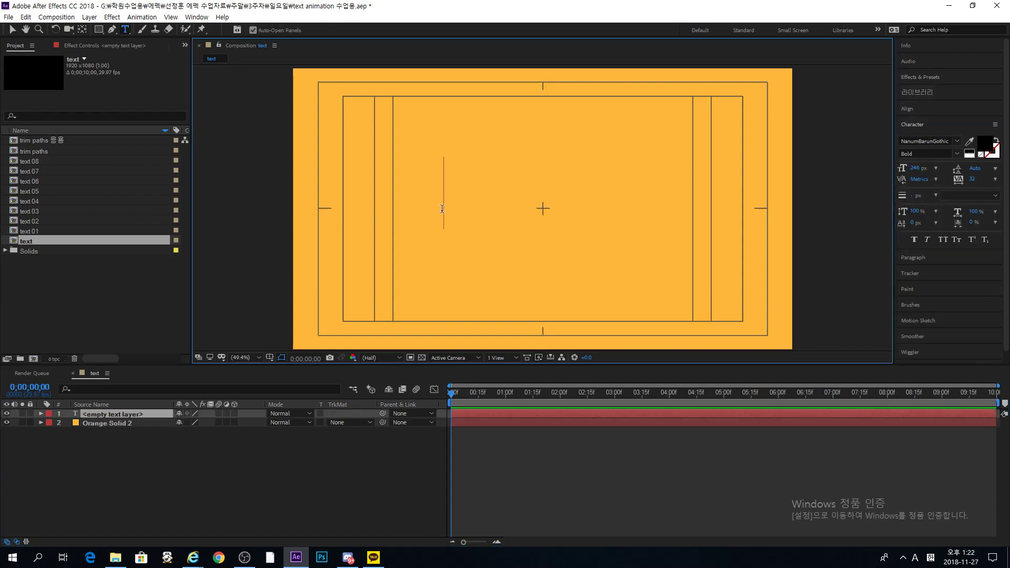
text(s)
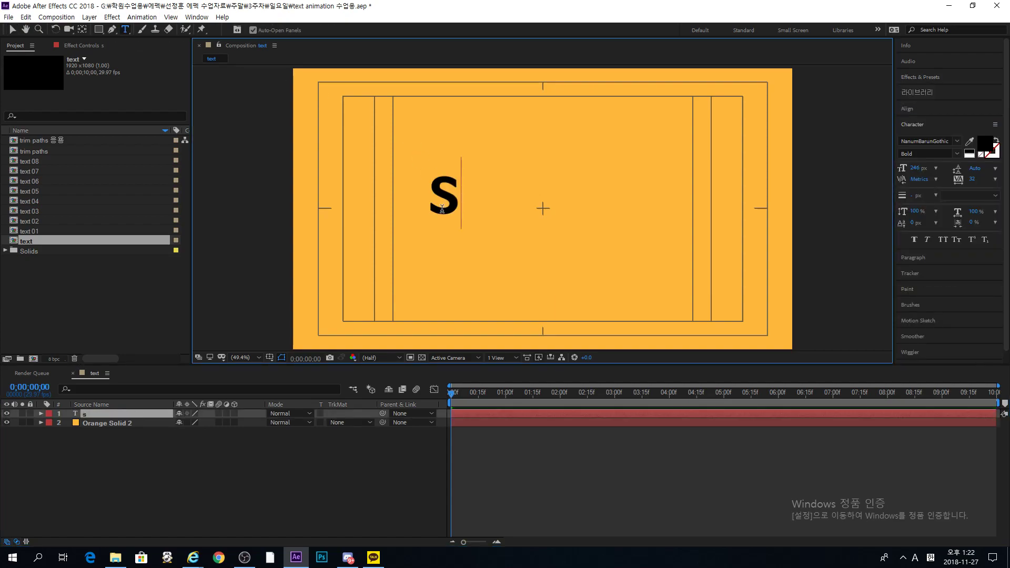
text(ample)
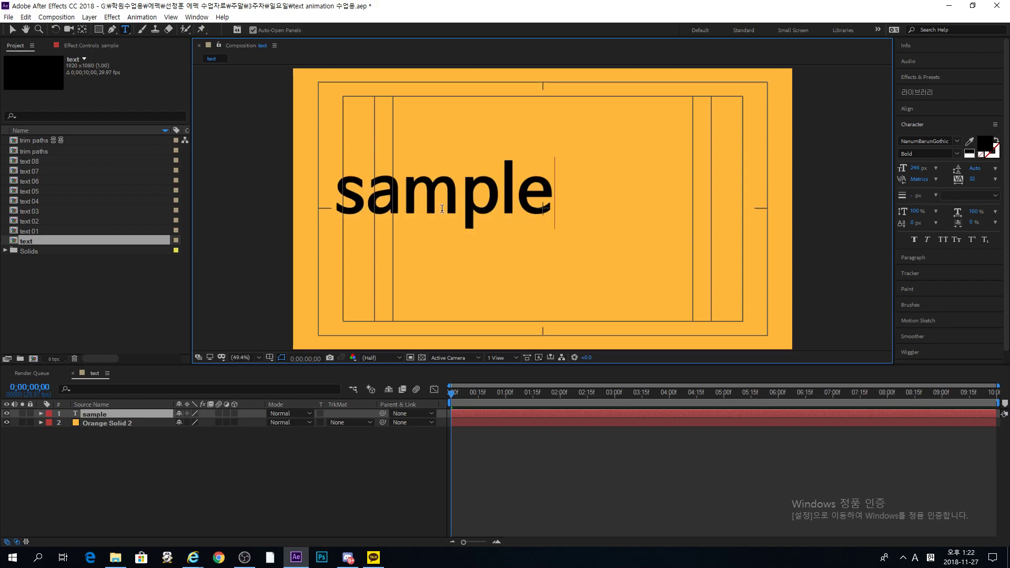
text( text)
click(12, 29)
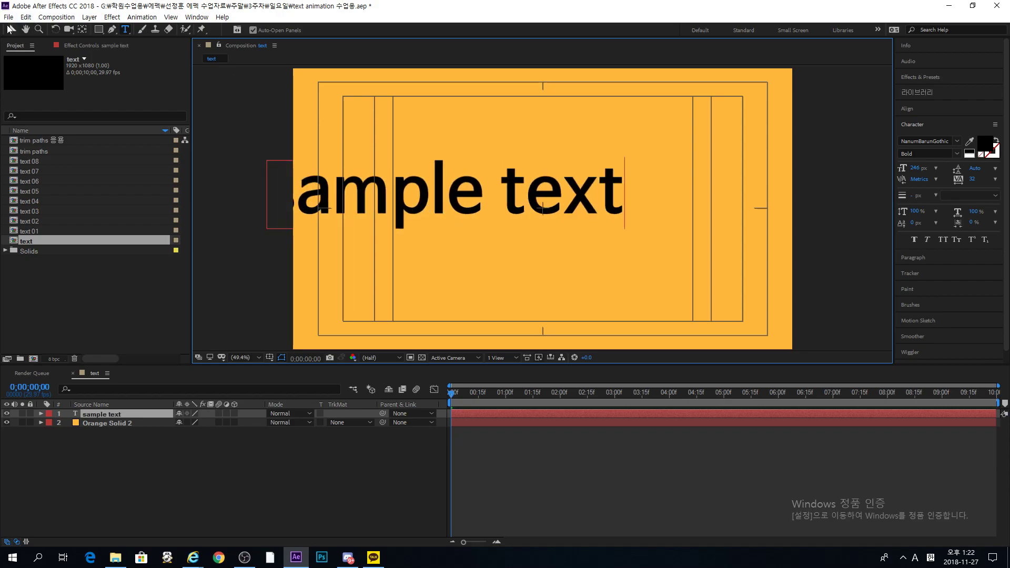
Step: Centre the sample text layer horizontally and vertically in the composition
drag(479, 189, 577, 205)
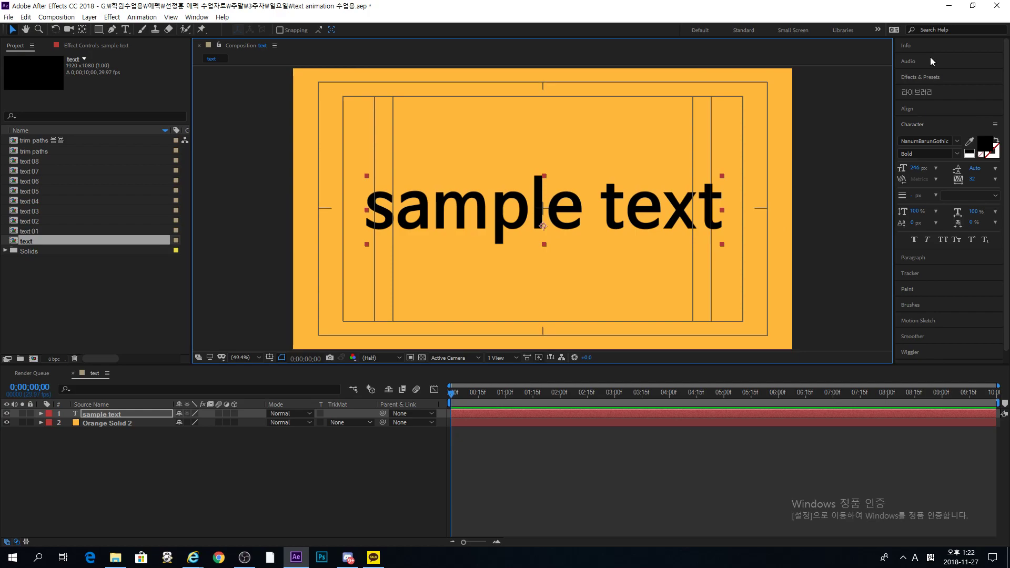
click(919, 107)
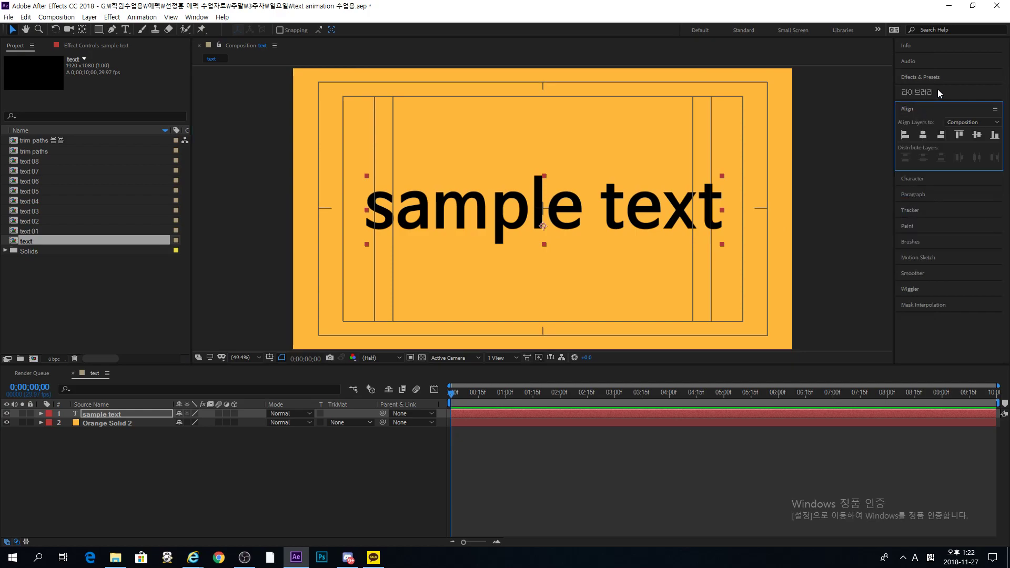
click(924, 135)
click(978, 135)
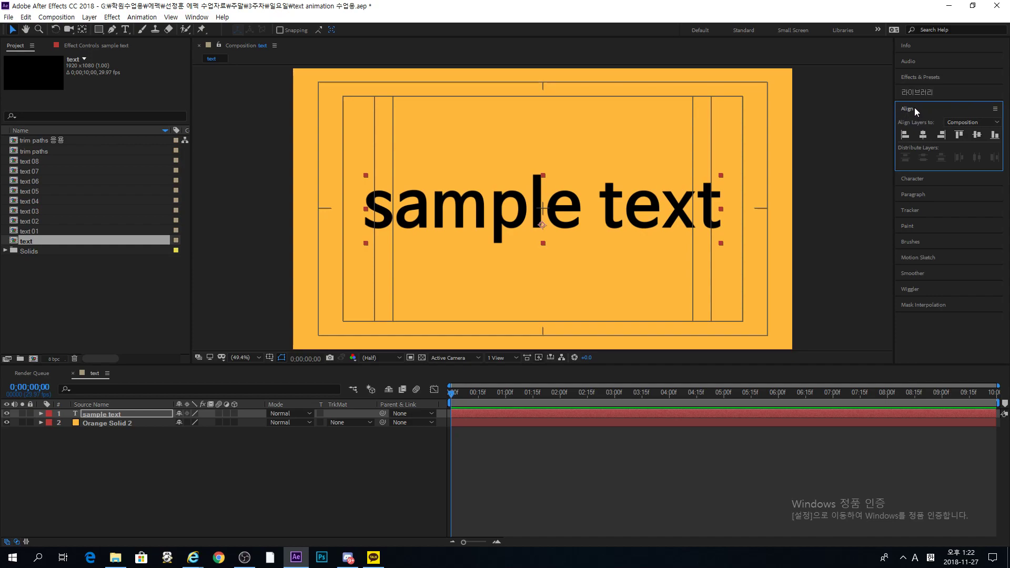
click(942, 135)
click(906, 135)
click(924, 135)
click(939, 181)
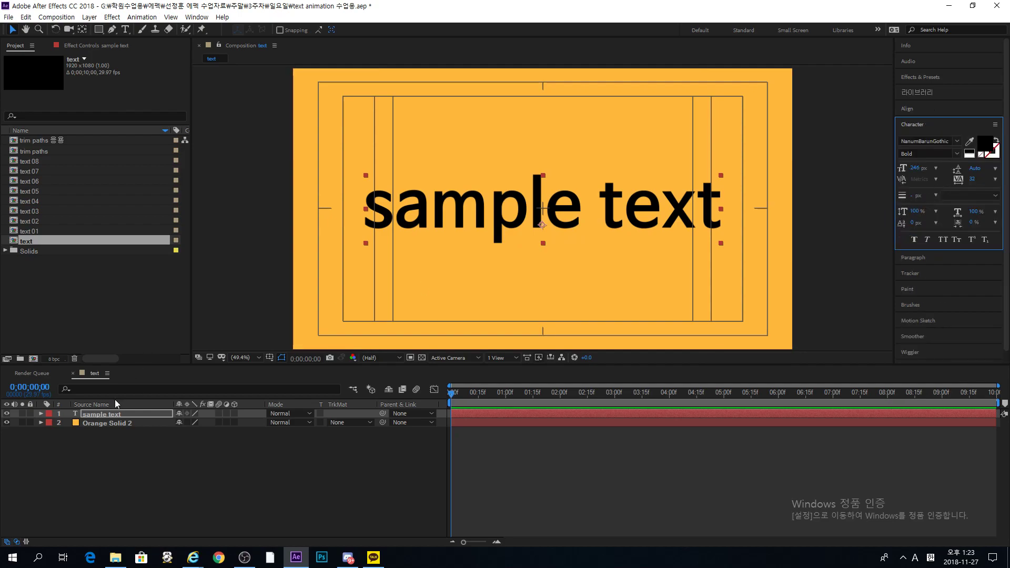
Step: Expand the sample text layer and examine its Transform properties
click(111, 415)
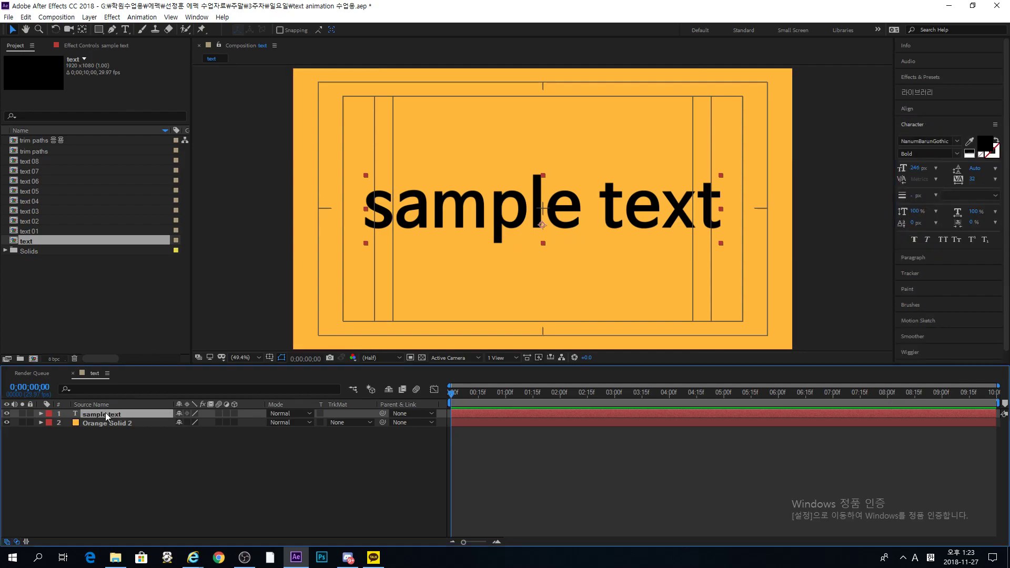
click(41, 414)
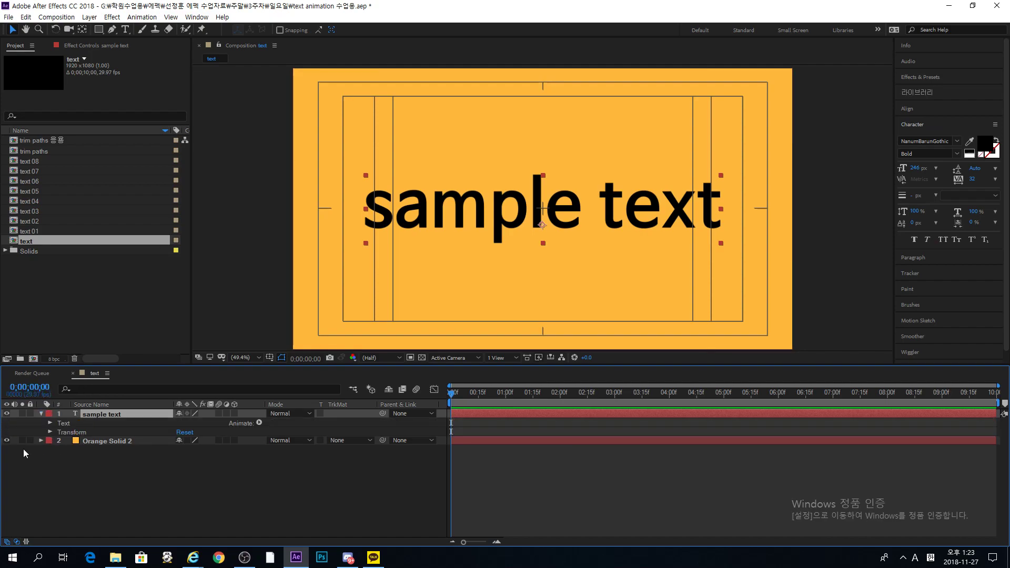
click(50, 433)
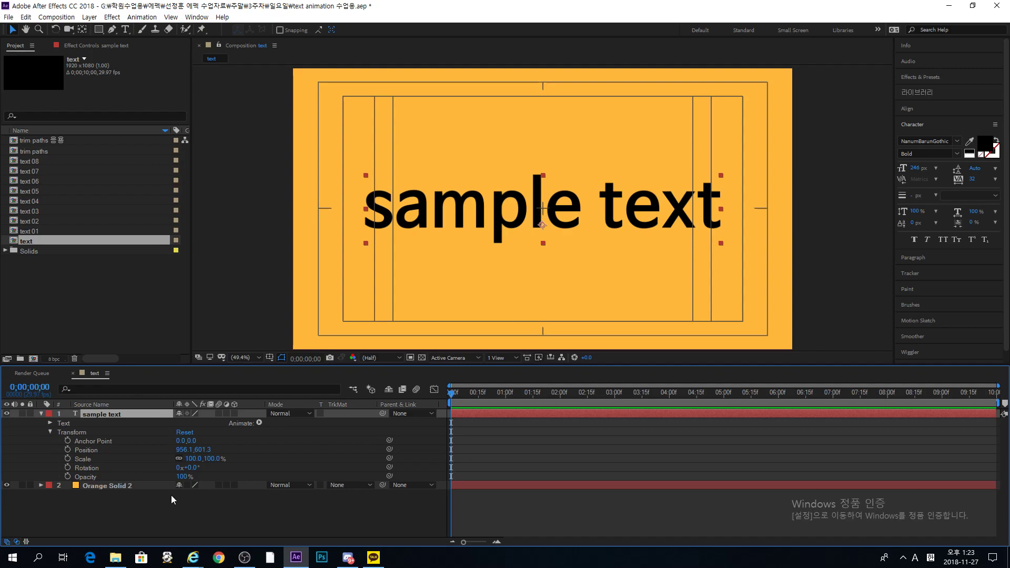
click(50, 432)
Step: Add a text animator with All Transform Properties to the sample text layer
click(50, 424)
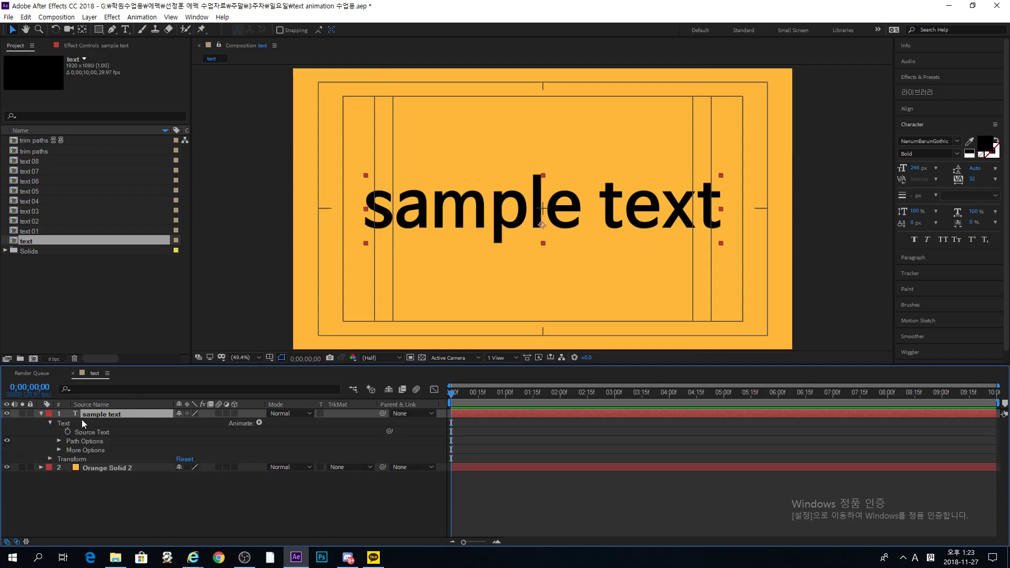
click(259, 423)
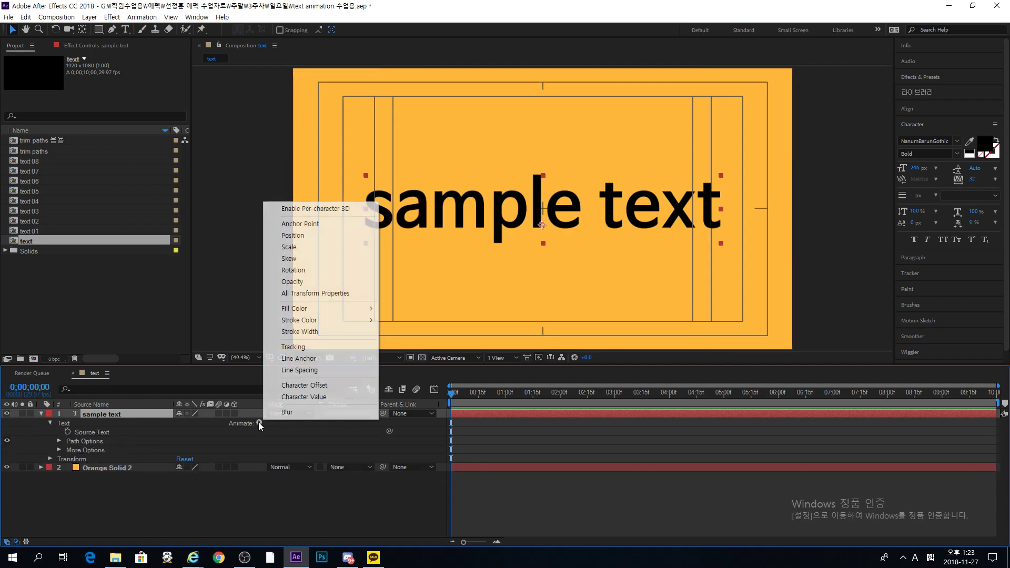
click(316, 294)
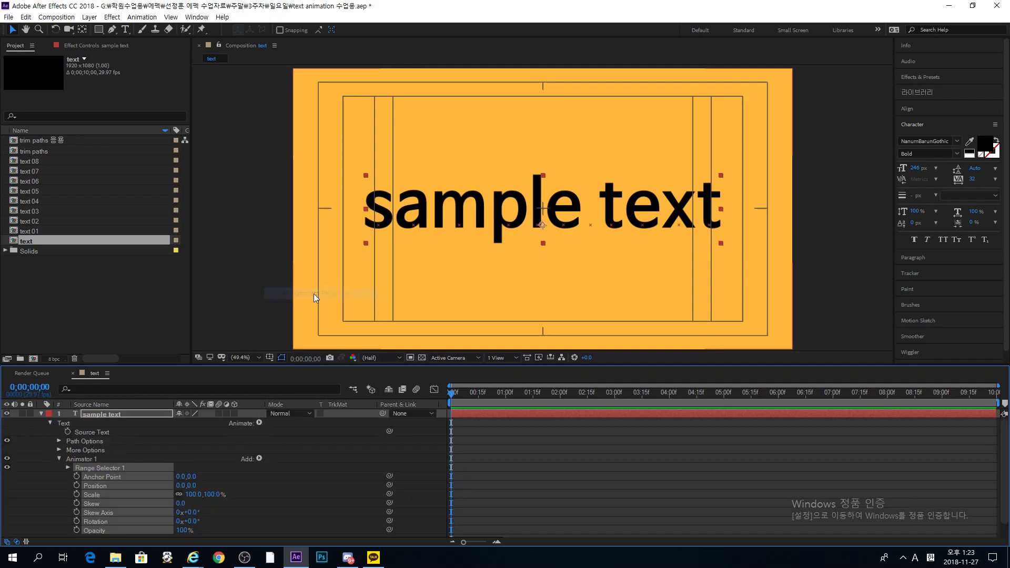
click(207, 441)
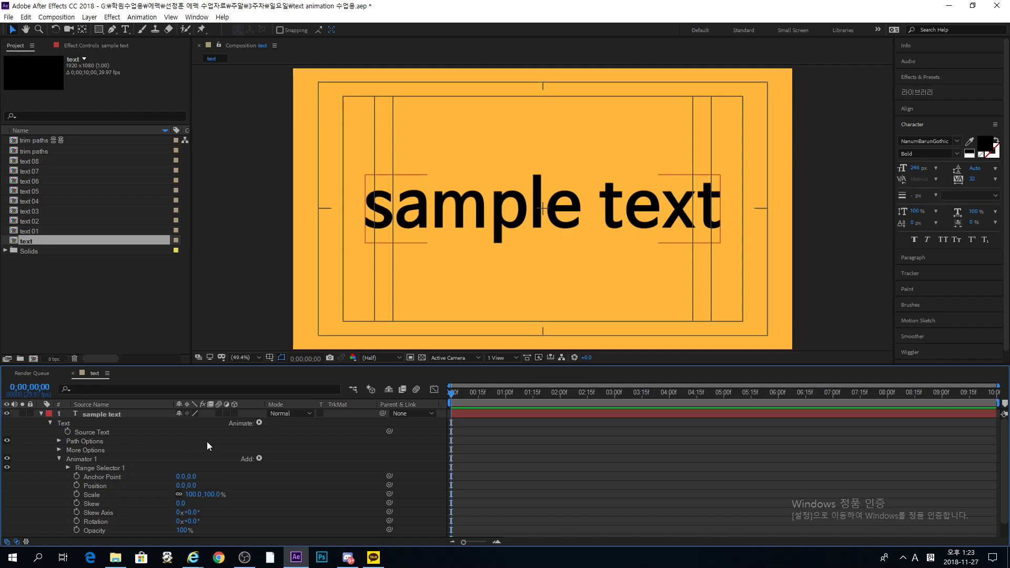
Step: Expand the text layer's own Transform group to compare it with the animator's properties
scroll(207, 441, down, 1)
click(51, 525)
scroll(53, 527, down, 2)
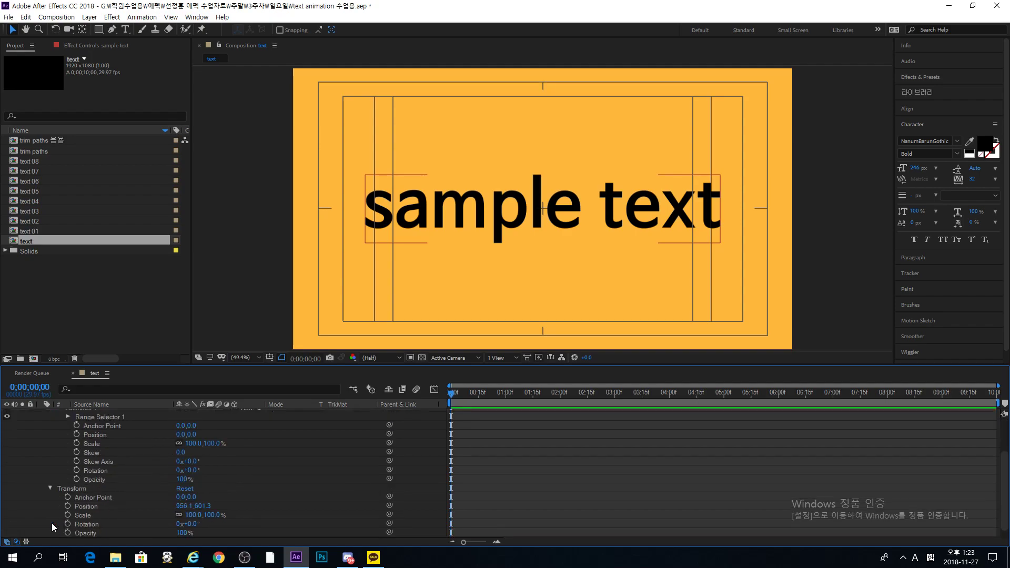
Step: Select the sample text layer and collapse its Text group, leaving the Transform properties expanded
scroll(142, 511, up, 2)
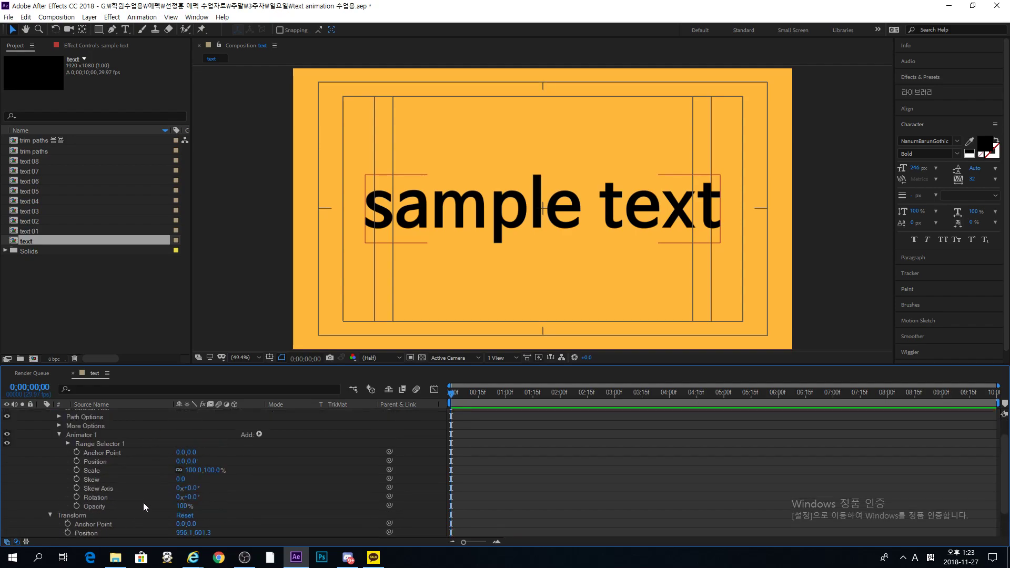
scroll(197, 473, down, 1)
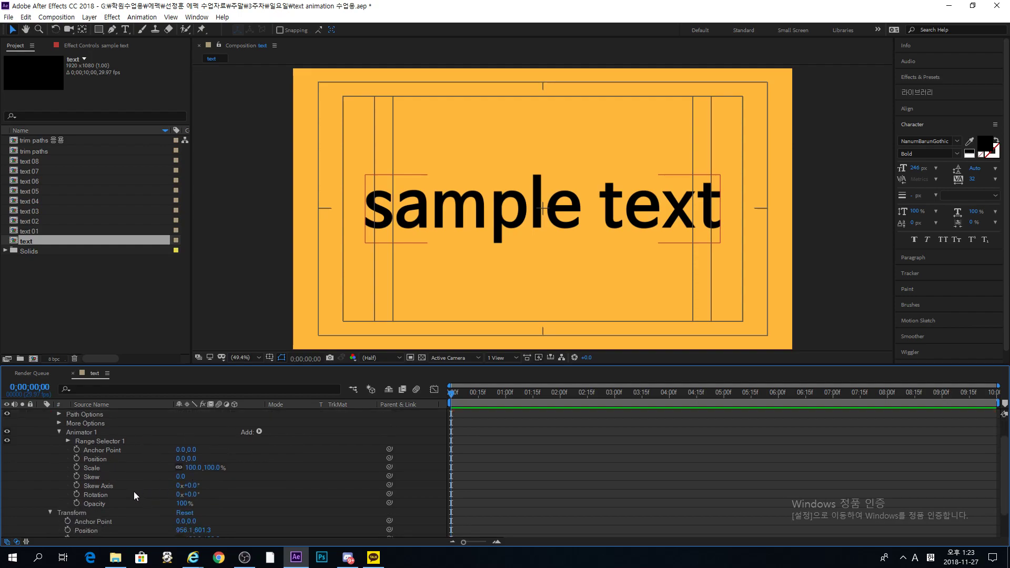
scroll(136, 495, up, 2)
click(94, 418)
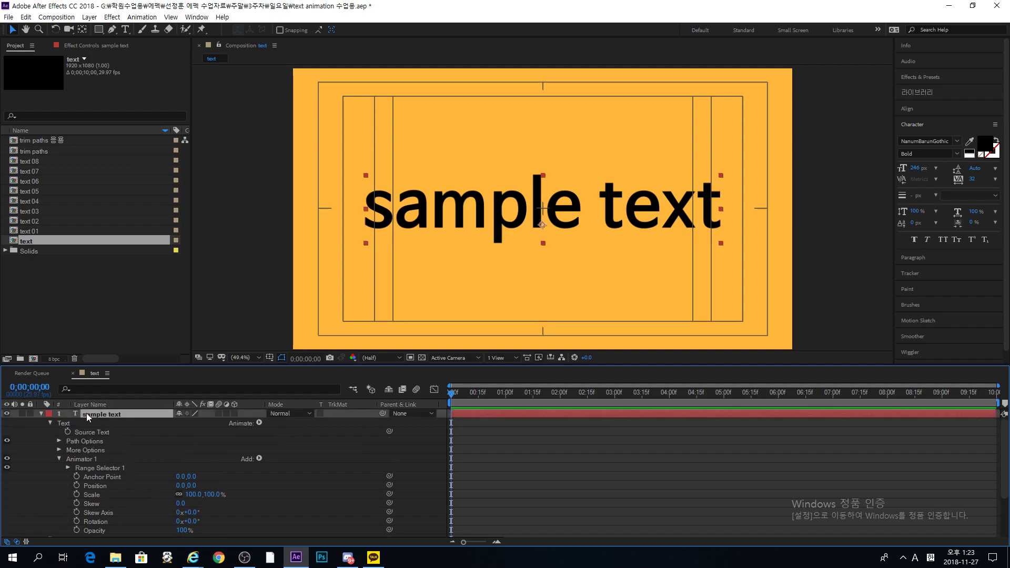
click(50, 423)
click(50, 423)
click(50, 424)
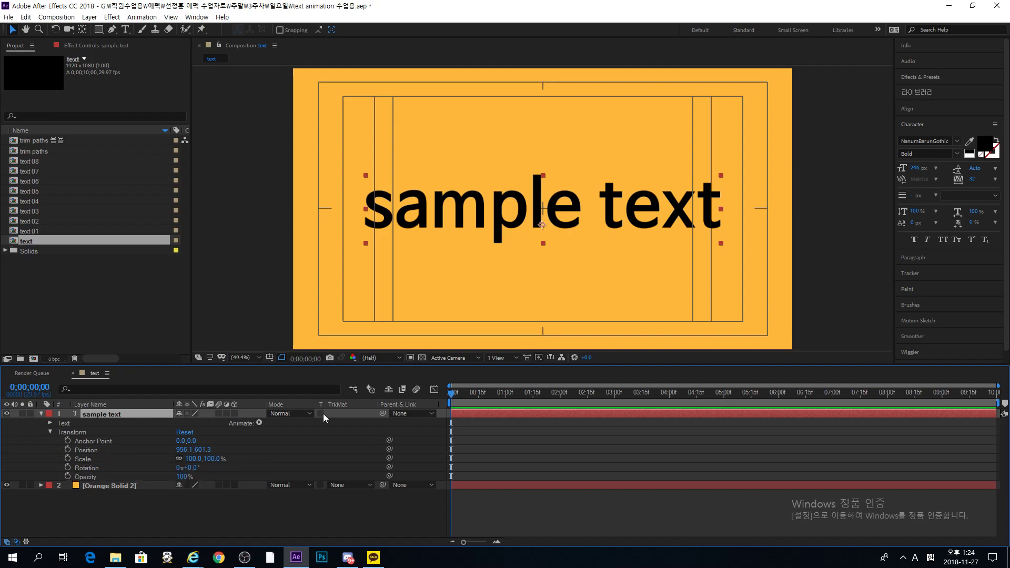
Step: Keyframe the text layer's own Position at 1 second, and at 0 seconds set X to 2622.6, off the frame's right edge
click(68, 450)
click(68, 450)
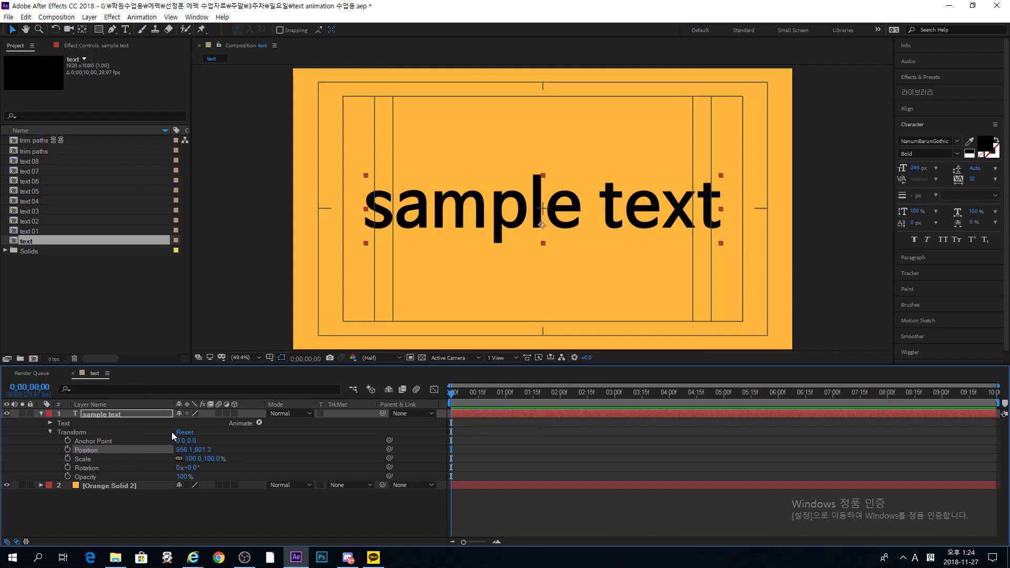
drag(486, 391, 507, 401)
click(68, 450)
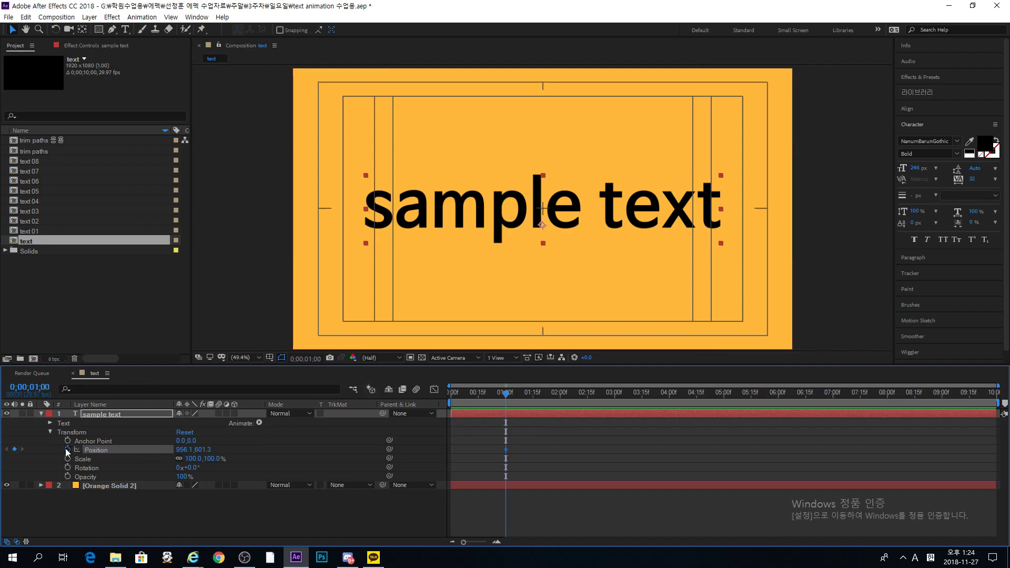
drag(458, 394, 450, 394)
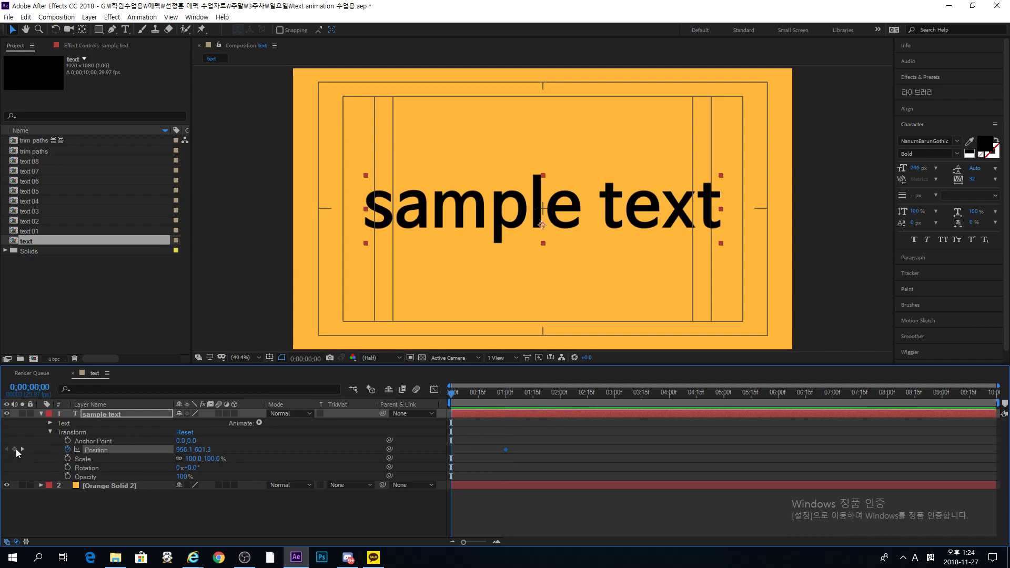
drag(181, 450, 586, 419)
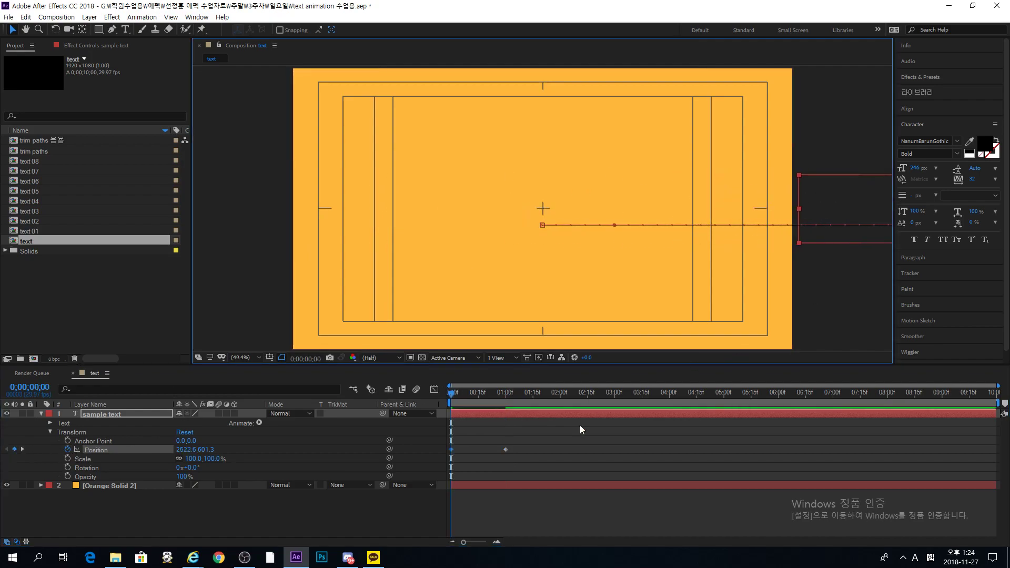
Step: Play the layer's Position slide-in and return the current time to the keyframe at 1 second
key(space)
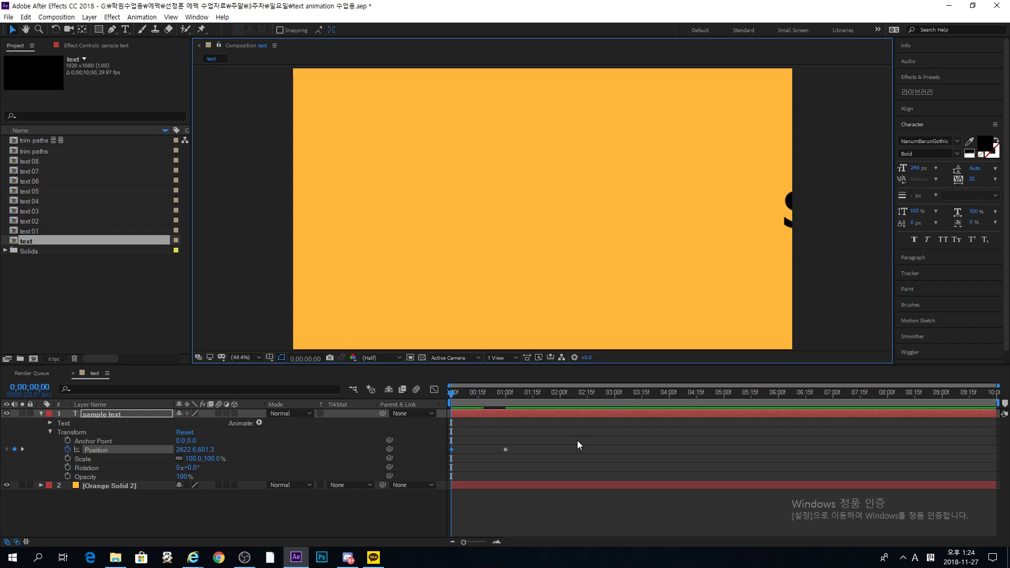
key(space)
drag(484, 394, 506, 406)
click(507, 414)
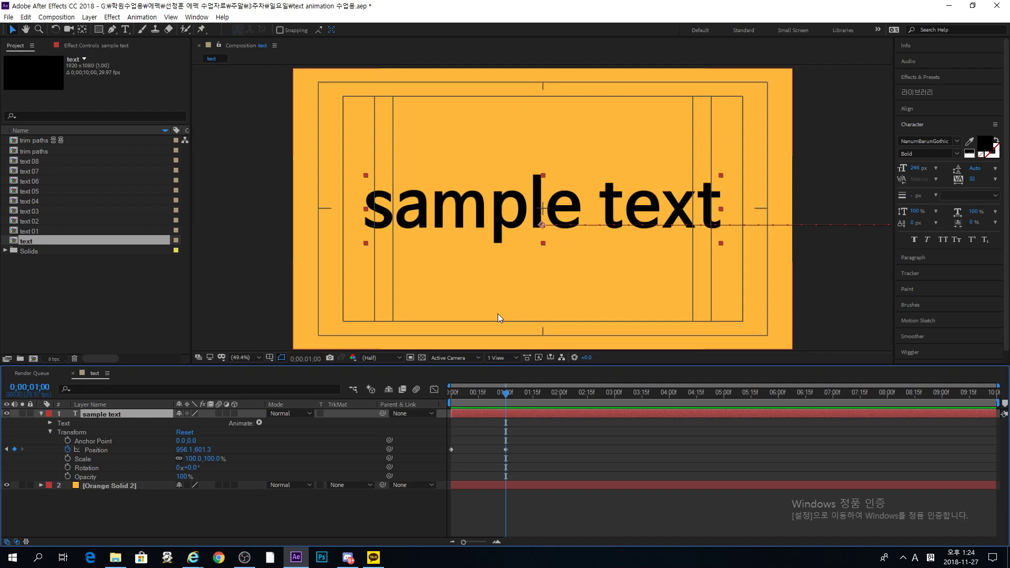
Step: Remove the layer's Position keyframes, then try enlarging the text with a keyframed layer Scale and undo the enlargement
click(67, 449)
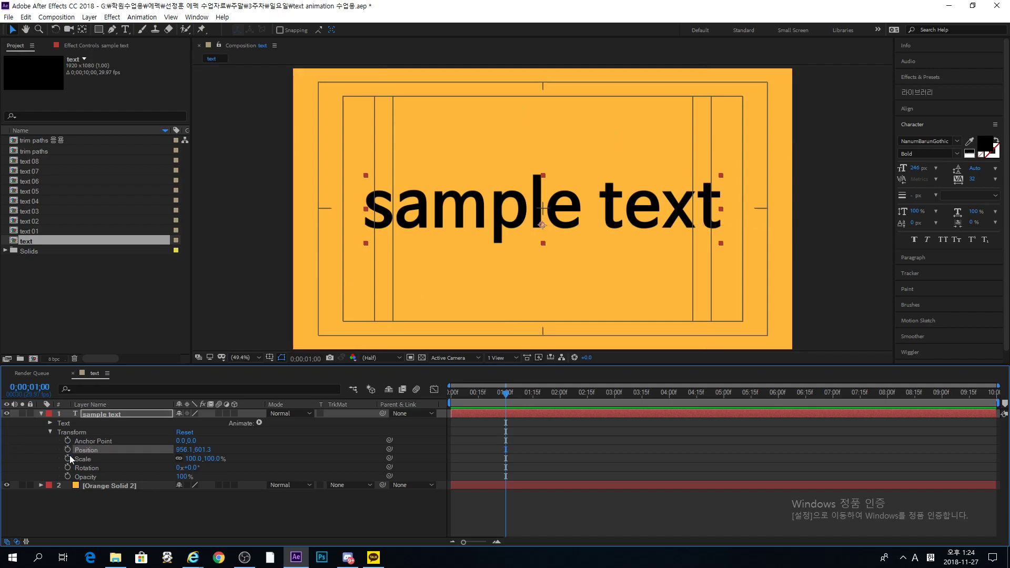
click(68, 458)
drag(192, 458, 219, 475)
key(ctrl+z)
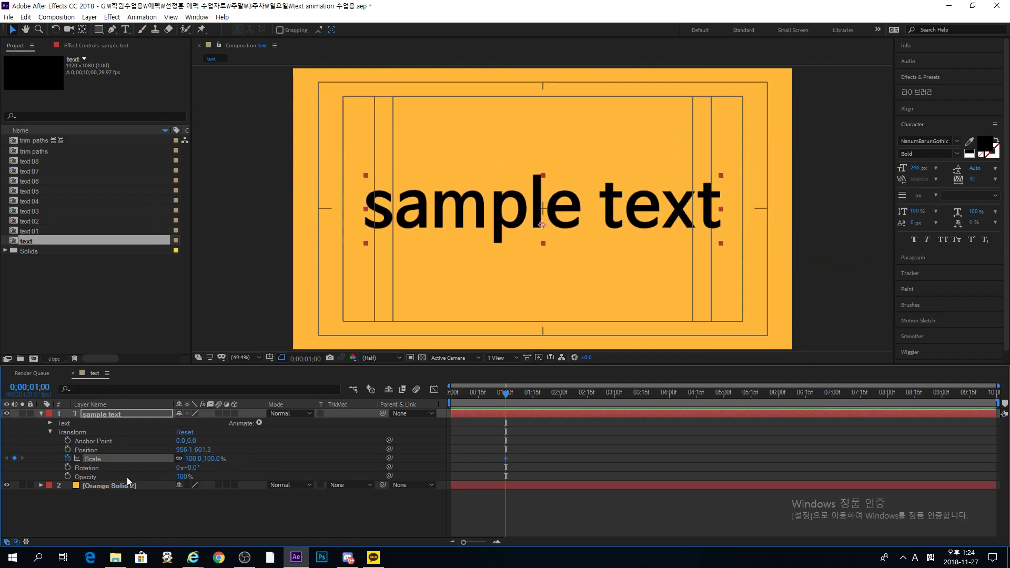
Step: Collapse the layer's Transform group and expand its Text group to show the Animator 1 properties
click(50, 432)
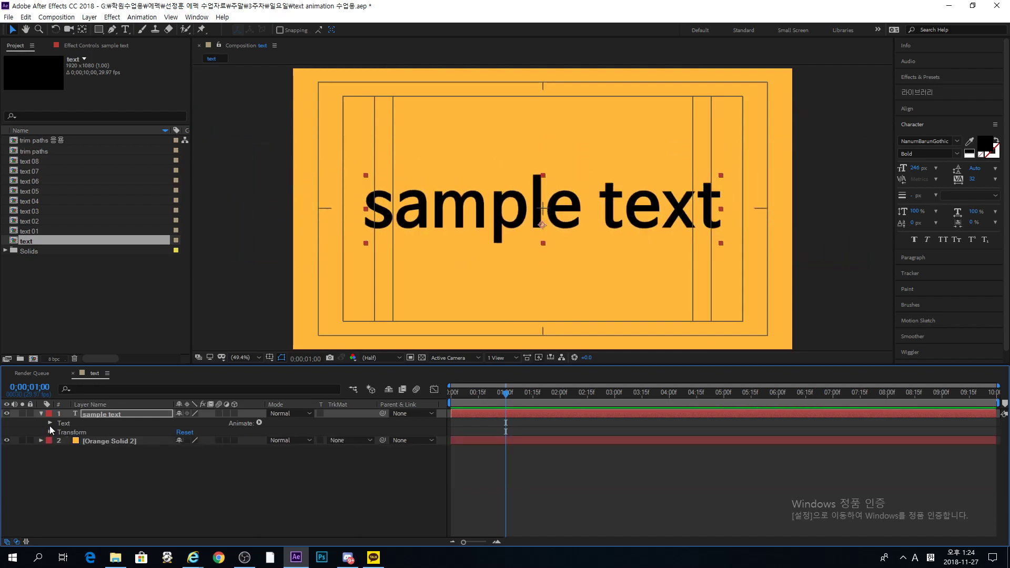
click(49, 423)
scroll(250, 440, down, 1)
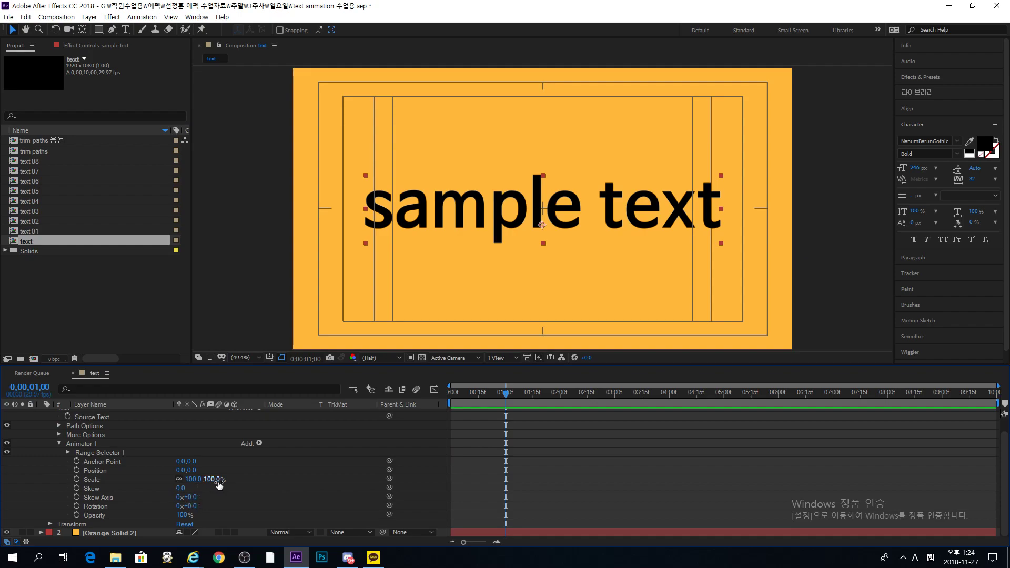
Step: Try Animator 1's Scale at 40% and at a larger size, then undo the scale changes
drag(219, 484, 194, 488)
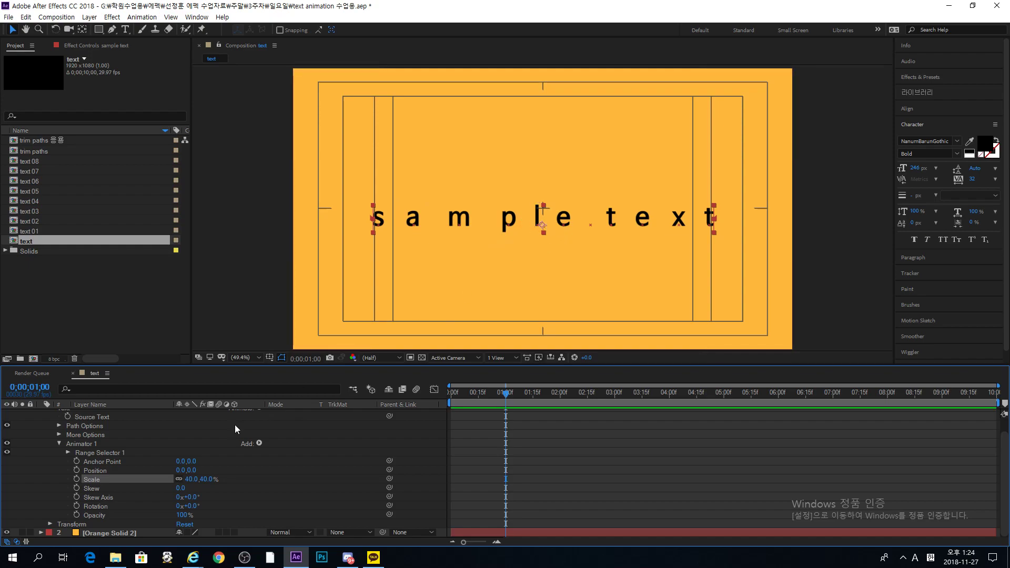
drag(205, 479, 245, 475)
key(ctrl+z)
key(ctrl+shift+z)
key(ctrl+z)
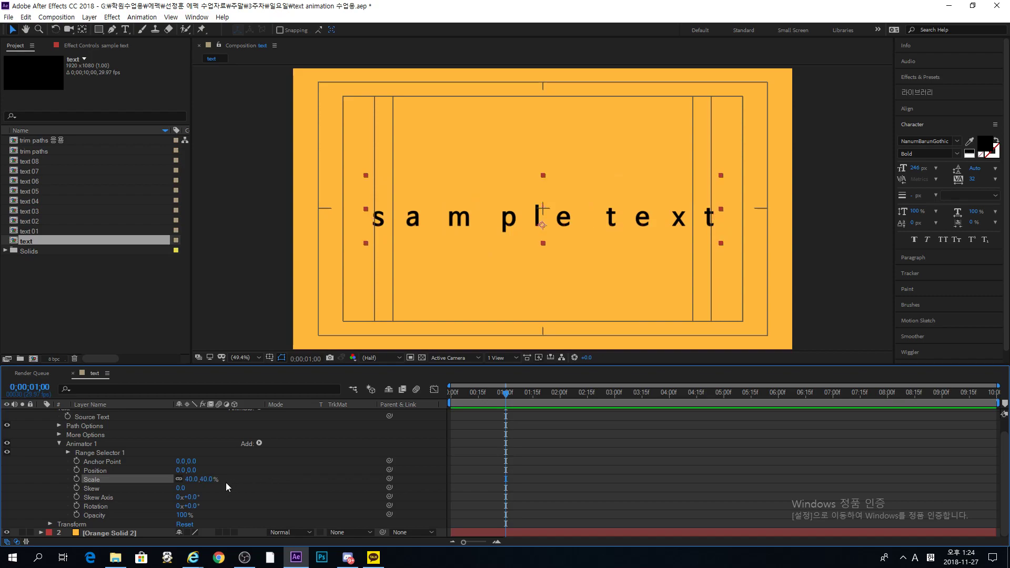
key(ctrl+z)
Step: Try moving the characters with Animator 1's properties, including a Position Y of 109, and undo the changes
drag(184, 466, 205, 467)
click(257, 459)
key(ctrl+z)
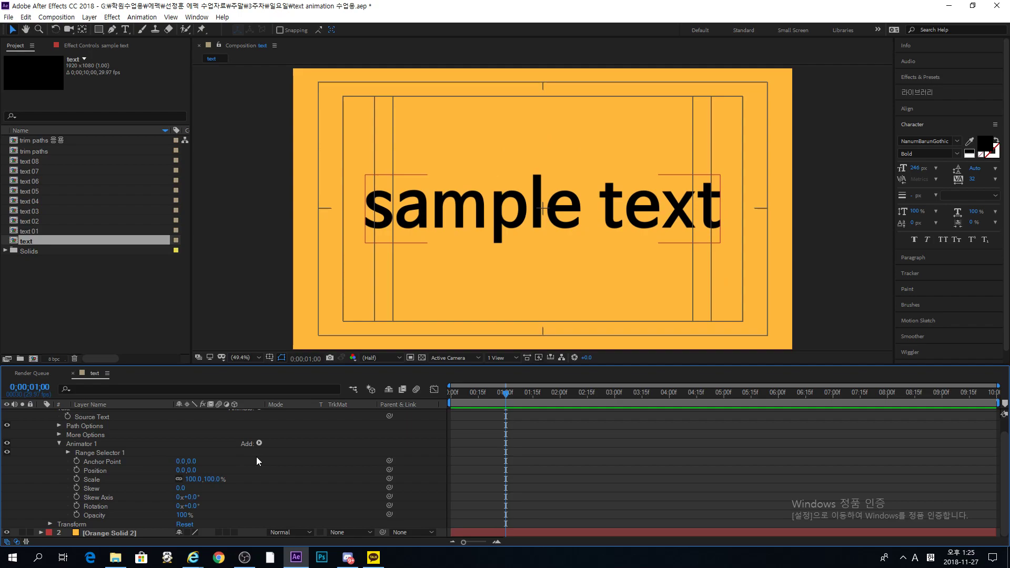
drag(203, 471, 250, 472)
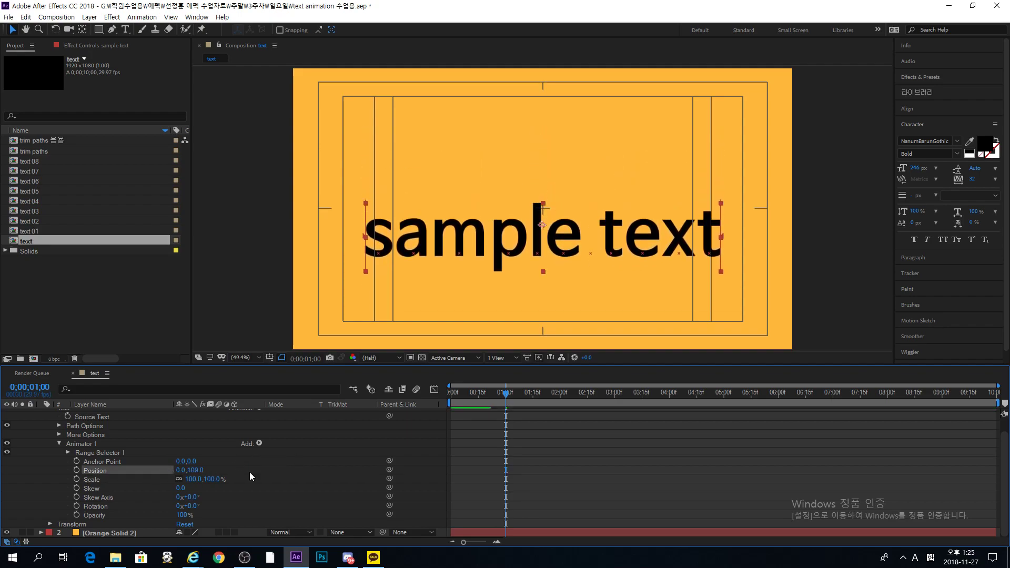
key(ctrl+z)
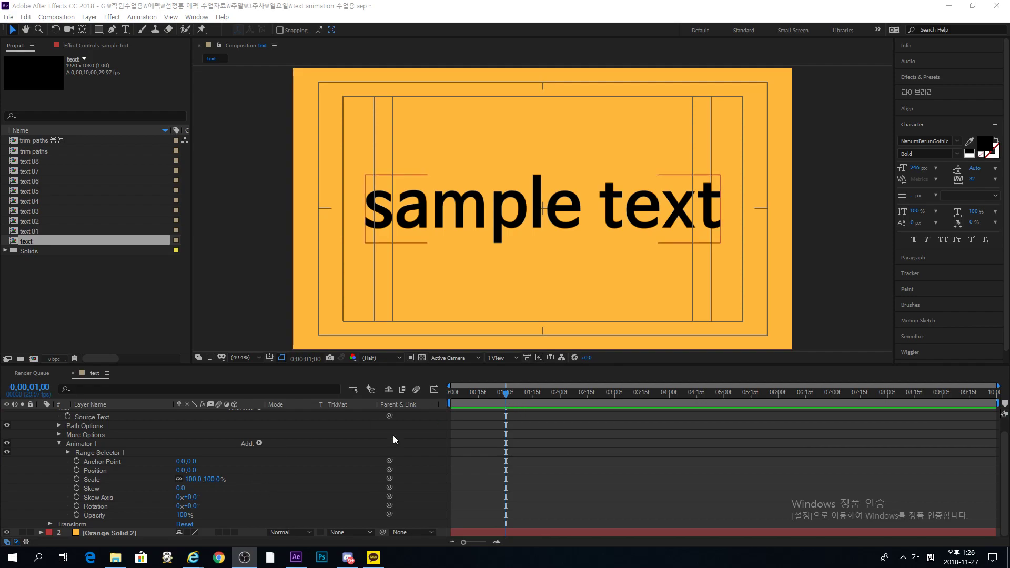
Step: Keyframe Animator 1's Position at 0, 0 at 1 second and at X about 1675 at 0 seconds
click(77, 471)
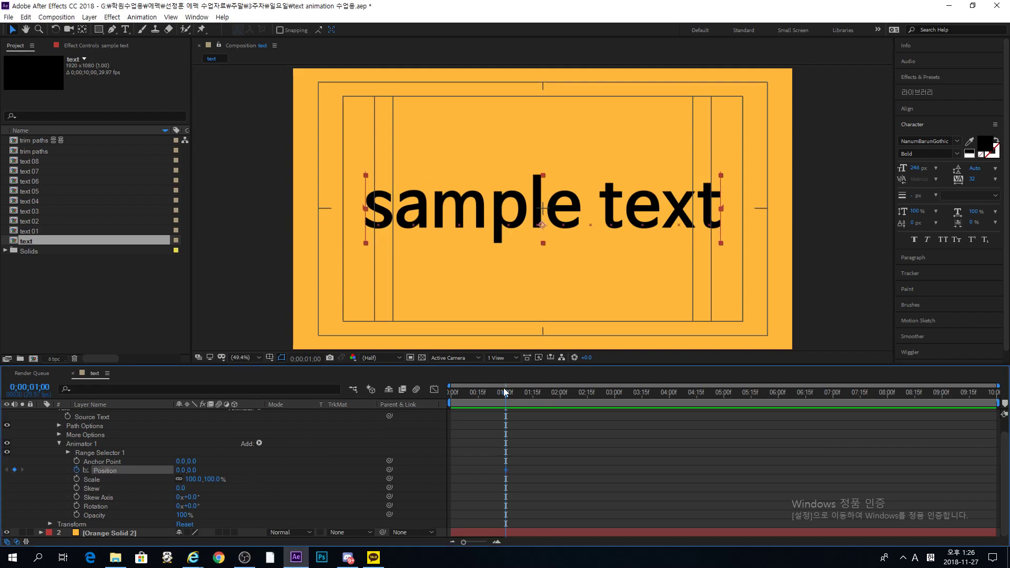
drag(504, 392, 386, 409)
drag(388, 208, 823, 208)
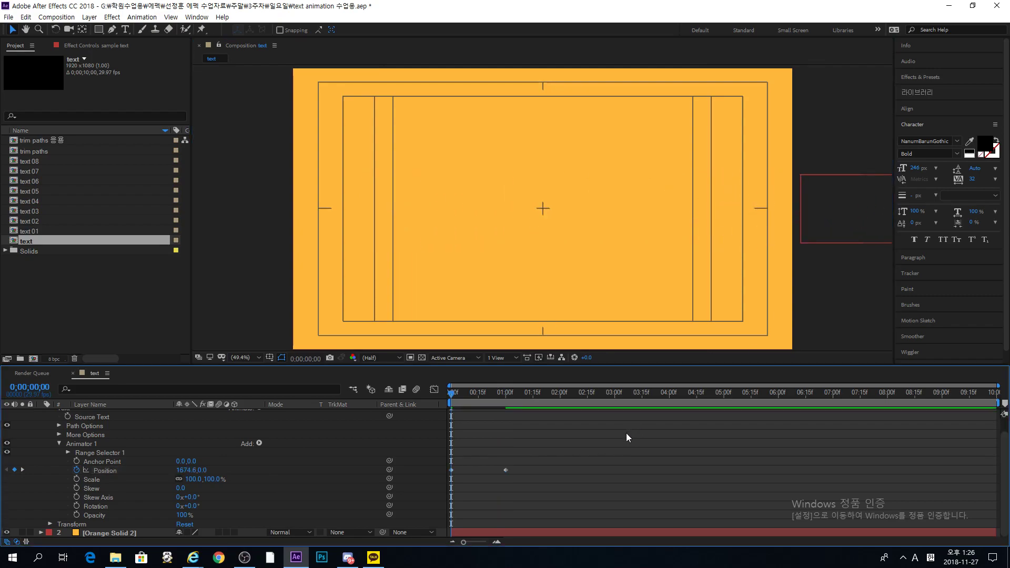
Step: Preview the animator's Position slide-in from the start and return the current time to 1 second
drag(495, 398, 409, 403)
key(Home)
click(506, 398)
key(space)
click(506, 395)
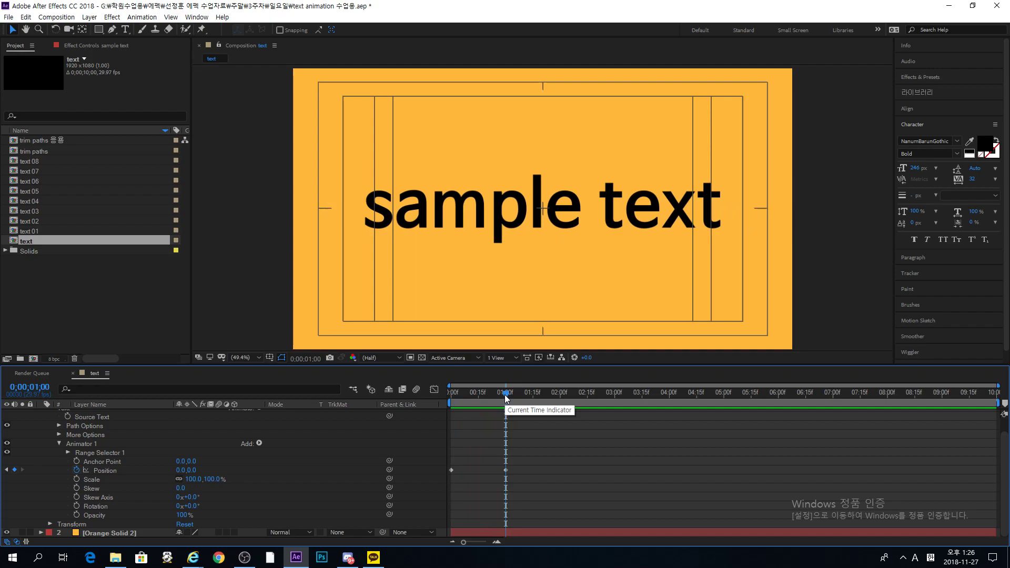
Step: Expand Range Selector 1 under Animator 1 to show its Start, End and Offset properties
click(94, 479)
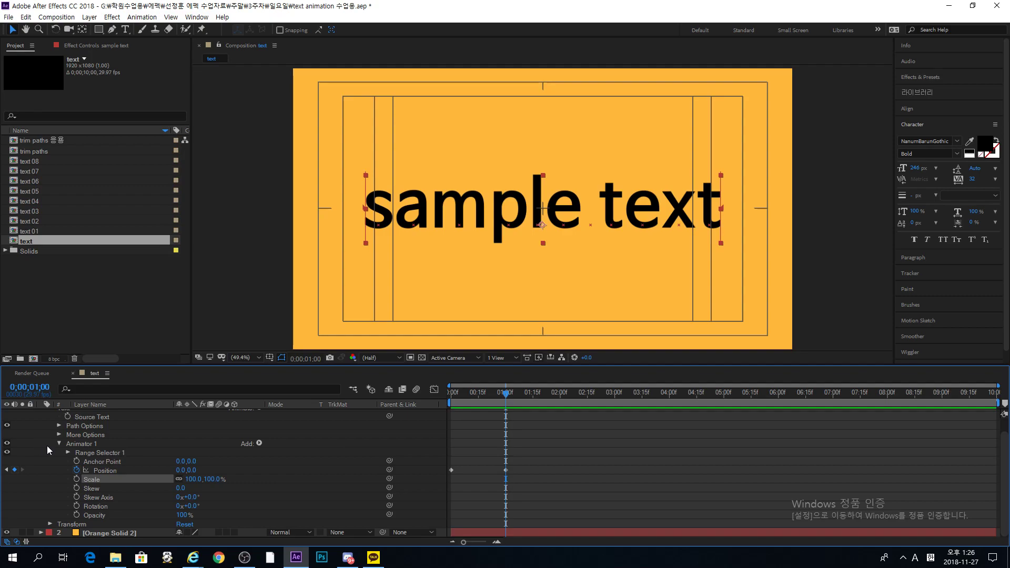
click(68, 453)
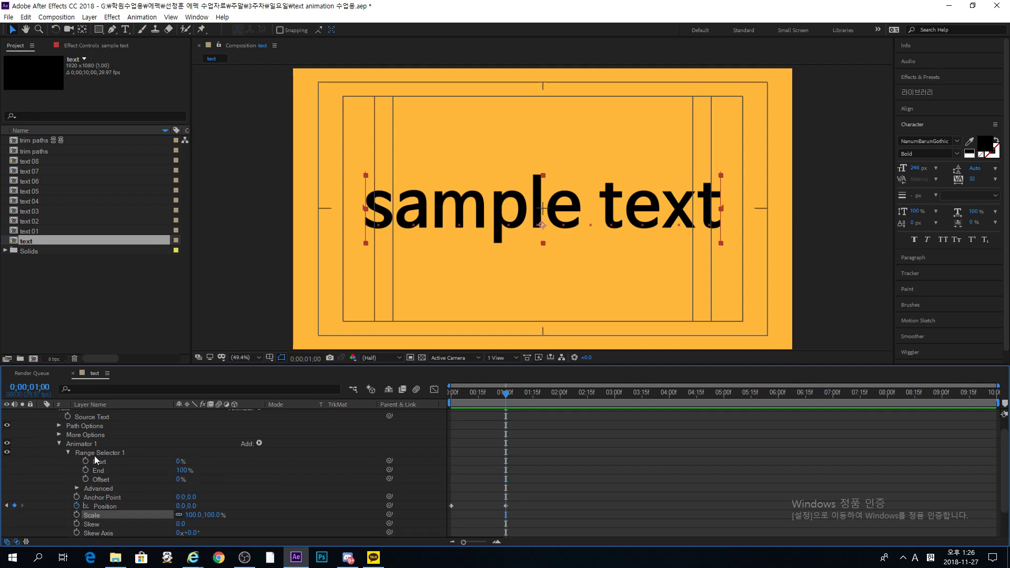
Step: Keyframe Range Selector 1's Start from 0% at 0 seconds to 100% at 1 second
click(453, 392)
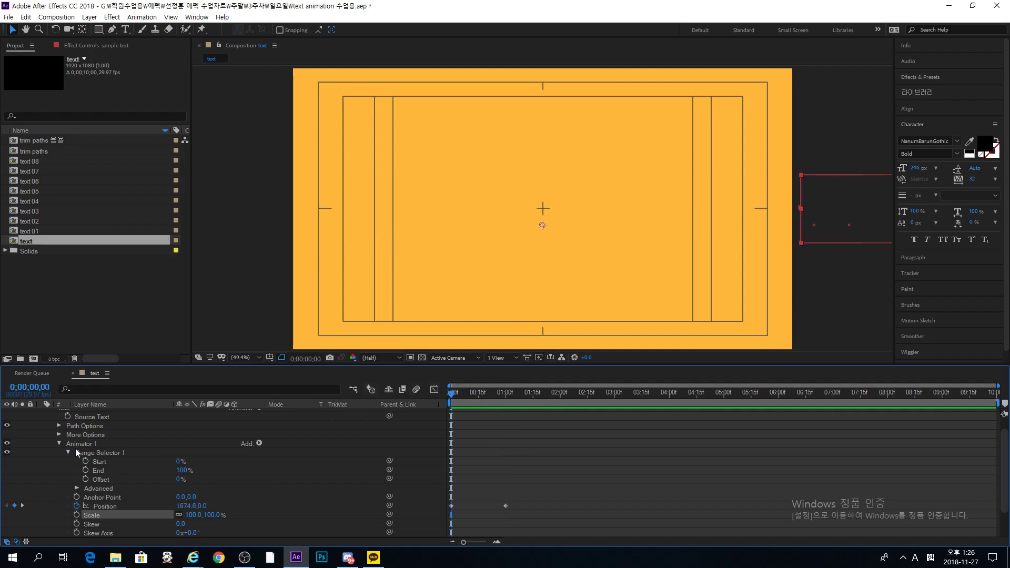
click(85, 461)
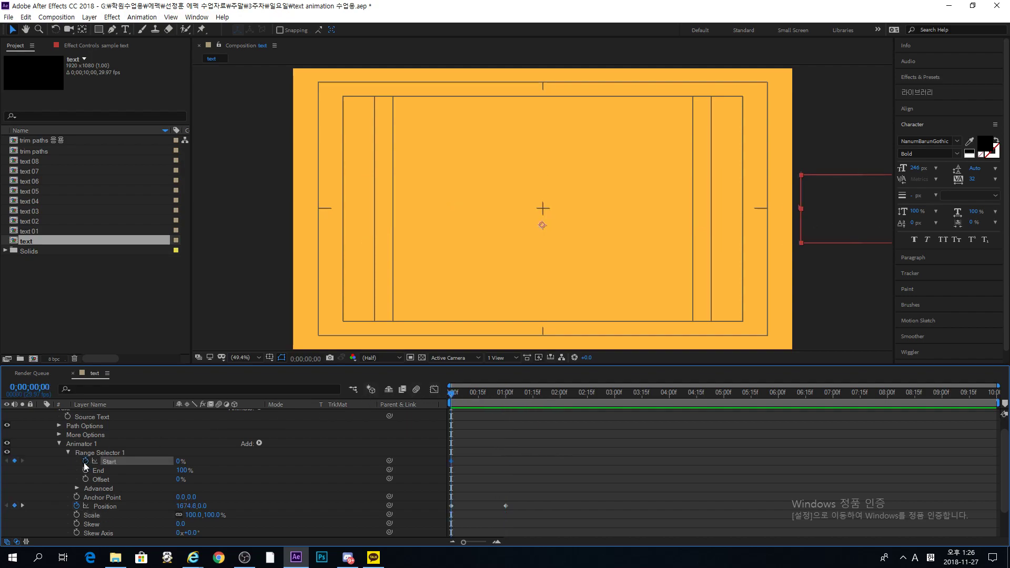
click(507, 393)
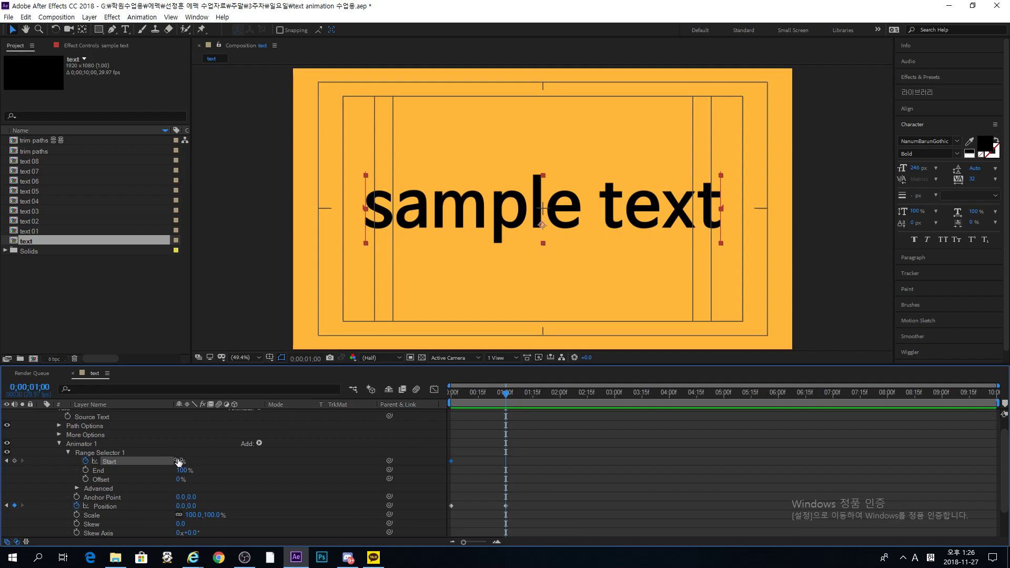
drag(177, 462, 368, 463)
Step: Play the Start animation from the beginning and scrub through it from 0 to 1 second
click(520, 441)
key(Home)
key(space)
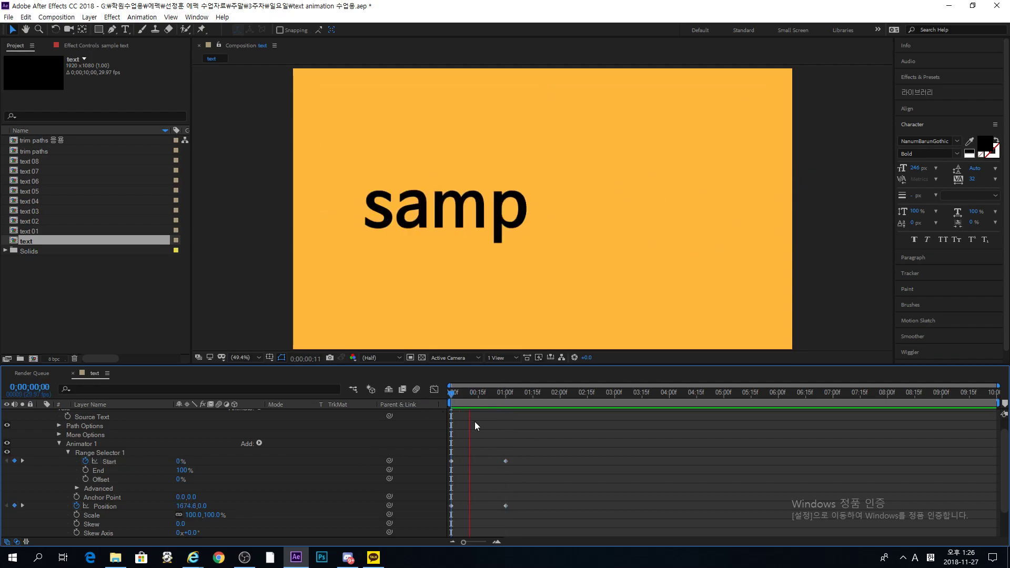
click(451, 392)
drag(452, 393, 504, 402)
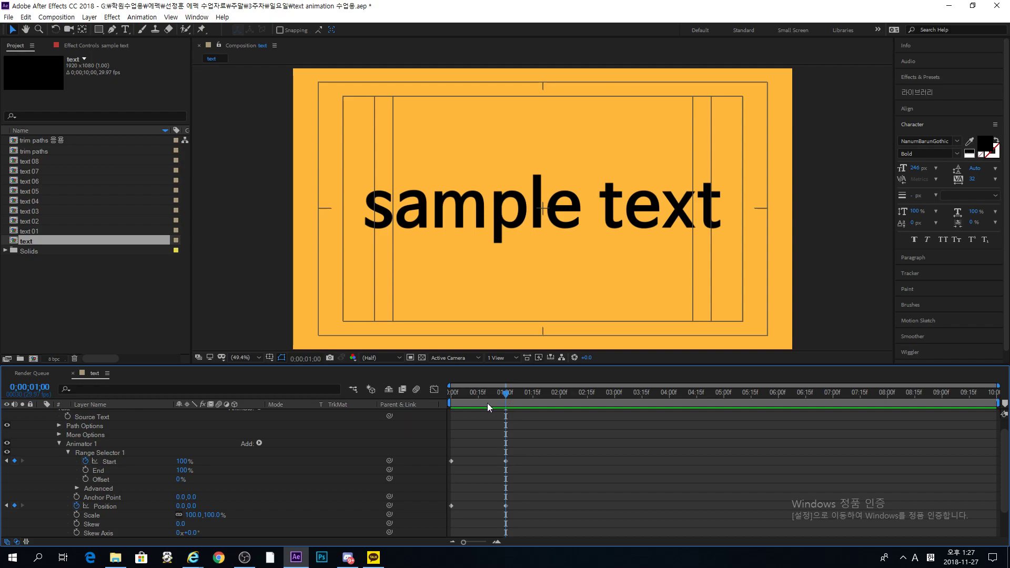
Step: Remove the keyframes from Range Selector 1's Start and set it to 0%
click(141, 470)
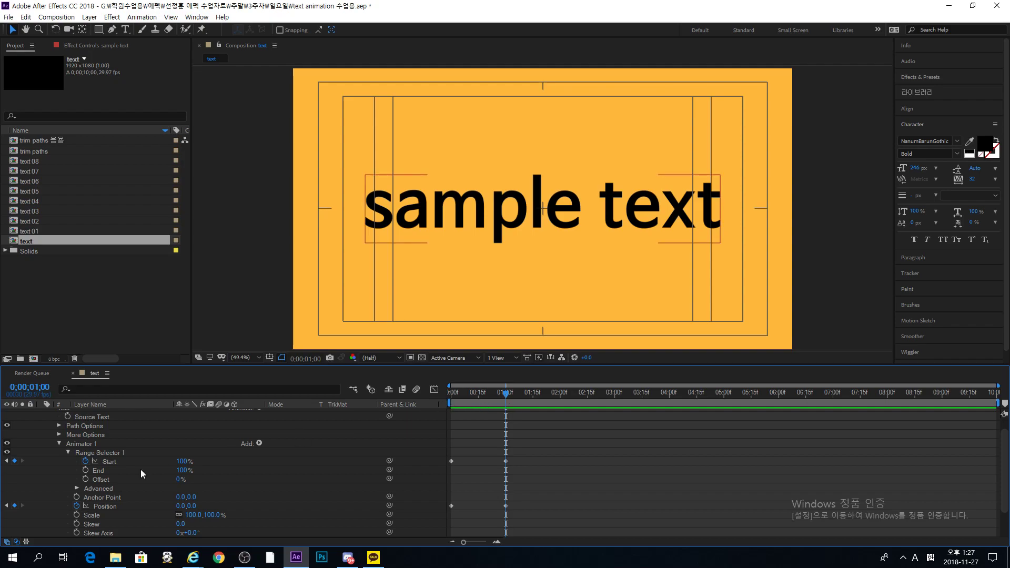
click(85, 462)
drag(181, 462, 83, 465)
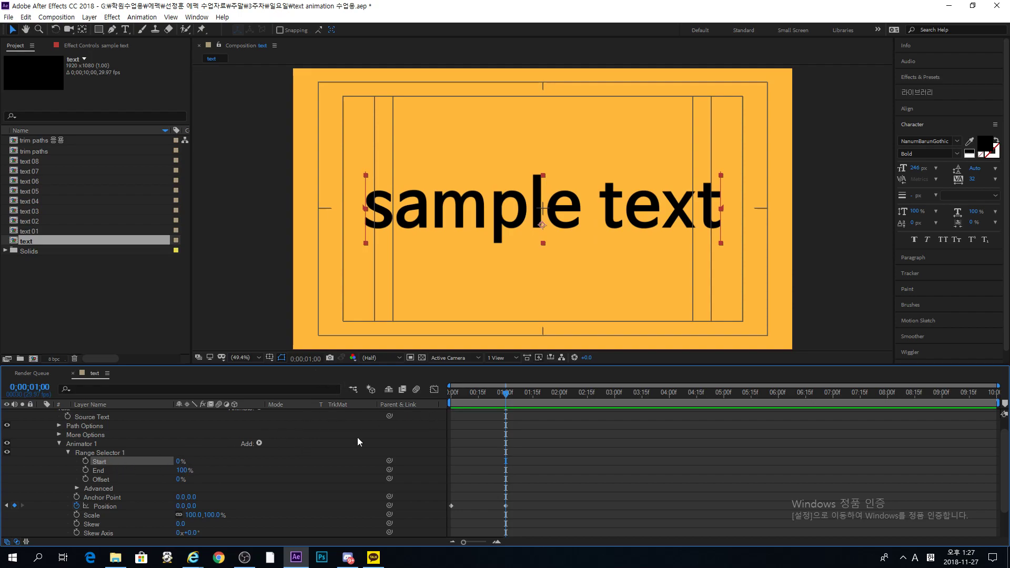
Step: Keyframe Range Selector 1's End at 100% at 1 second and at 0% at 0 seconds
click(103, 472)
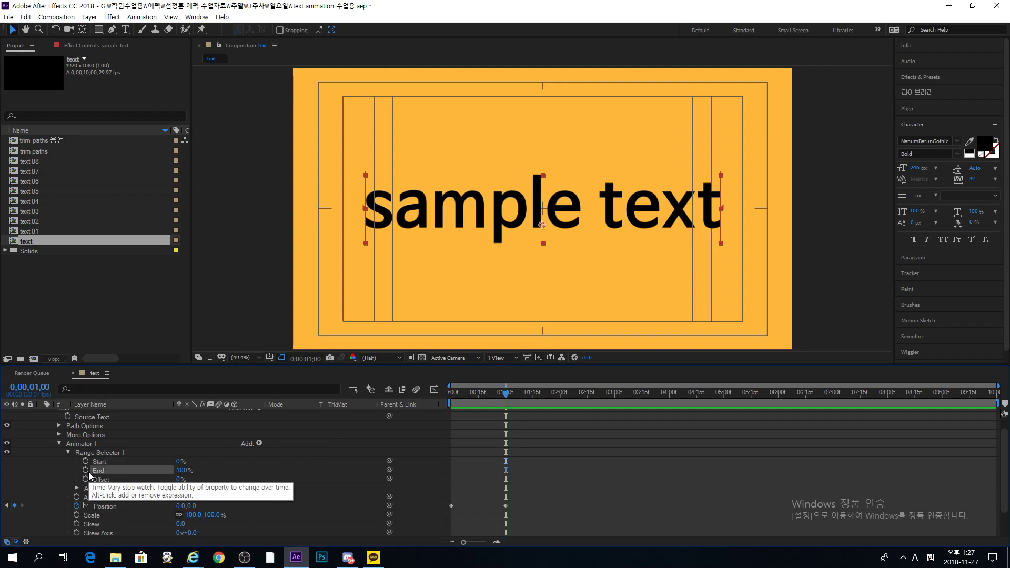
click(86, 470)
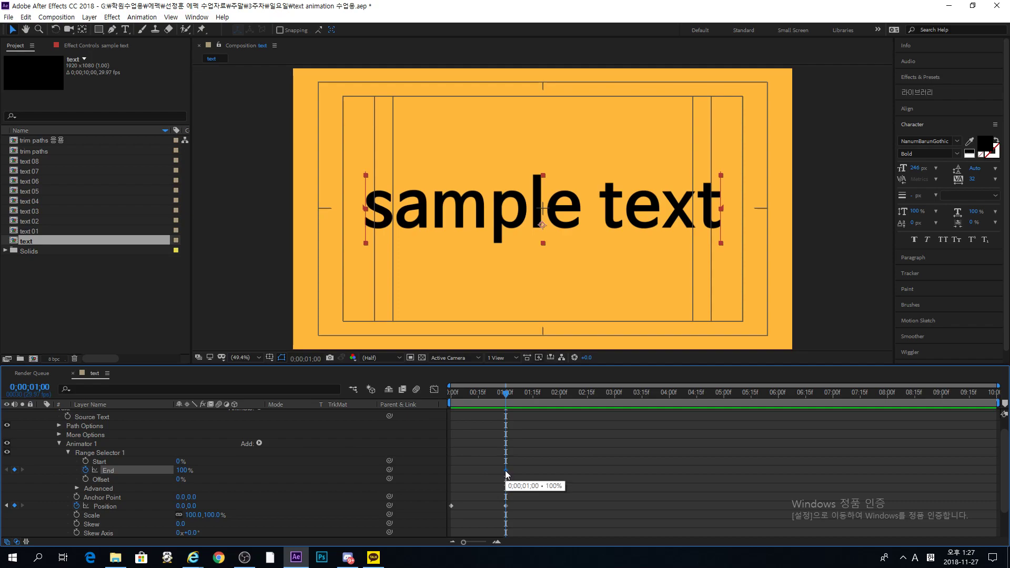
drag(491, 394, 409, 400)
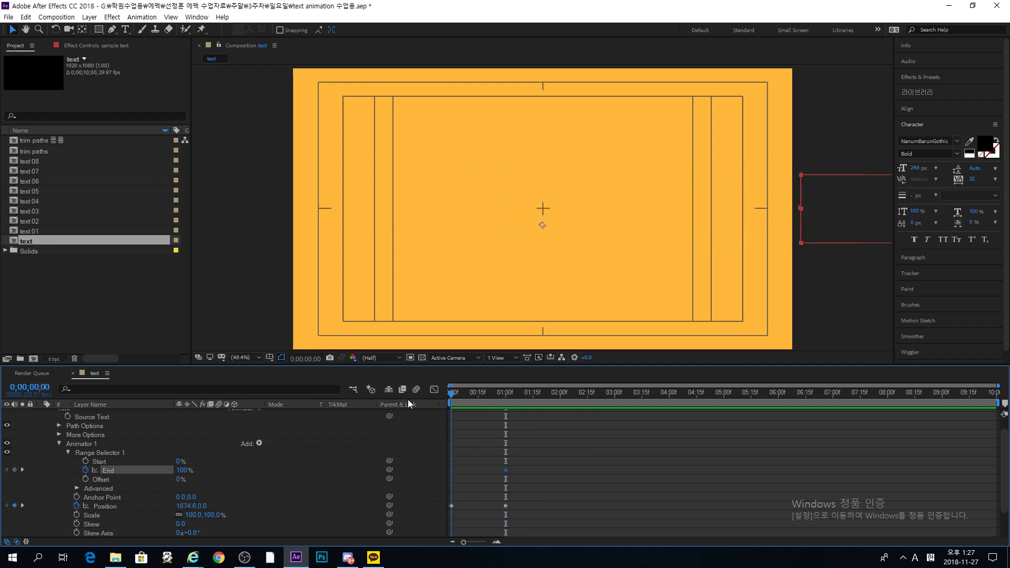
click(183, 471)
text(0)
key(Return)
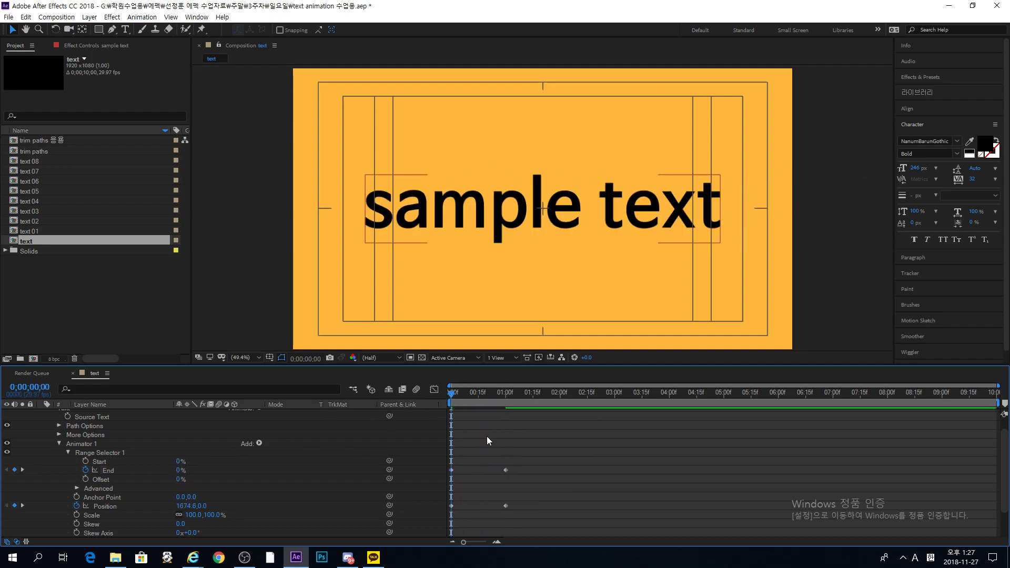
Step: Replace Range Selector 1's End keyframes with 100% at 0 seconds and 0% at 1 second
key(space)
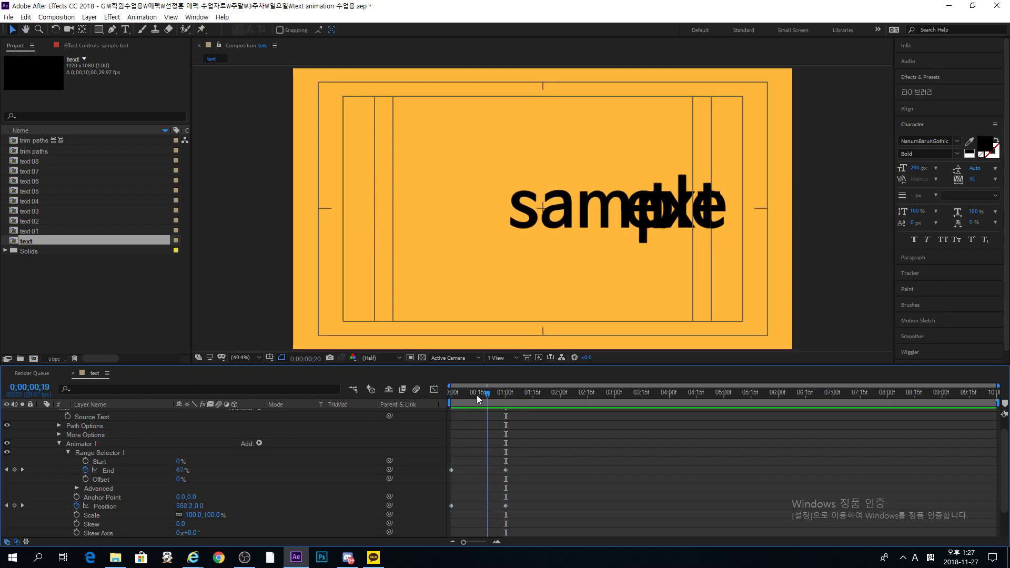
click(182, 471)
text(100)
key(Return)
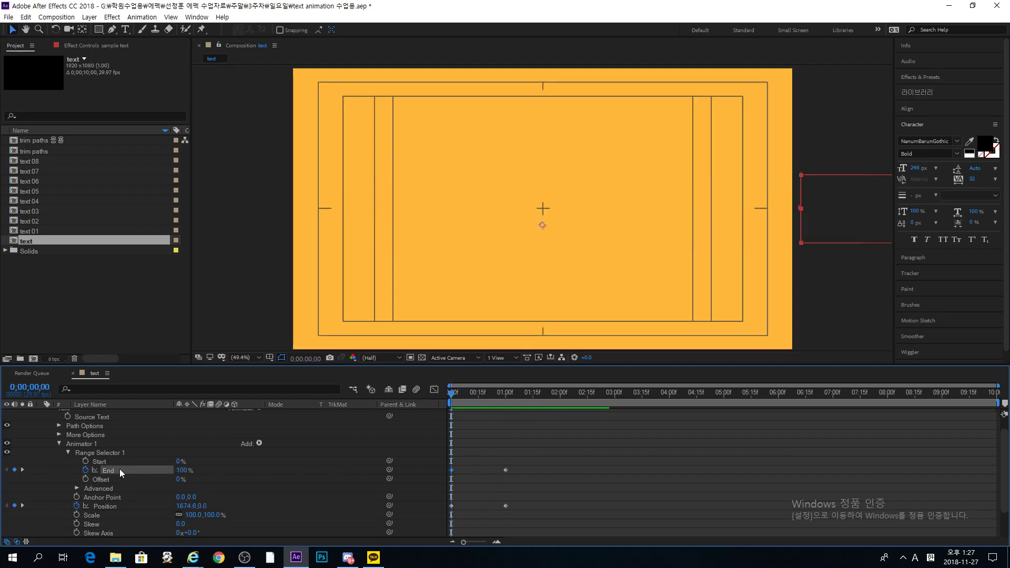
click(84, 470)
drag(499, 394, 506, 395)
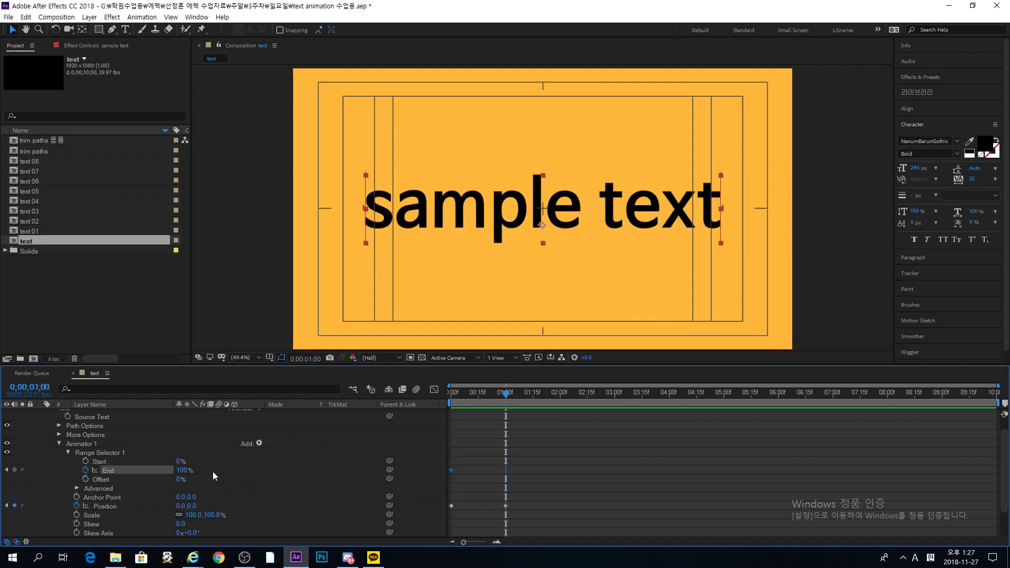
drag(183, 473, 142, 473)
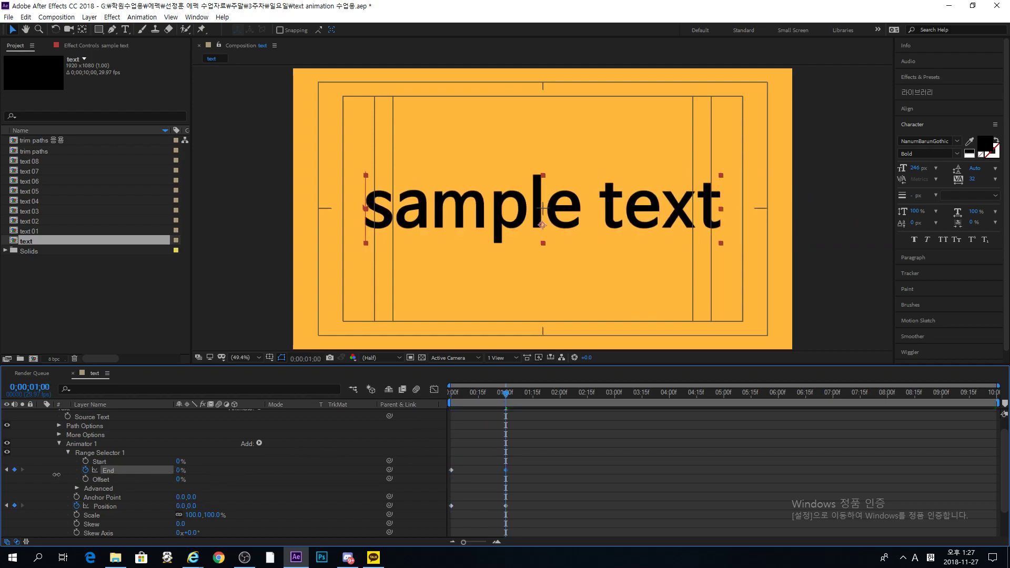
Step: Play the reversed End animation and scrub through it from 0 to 1 second
key(space)
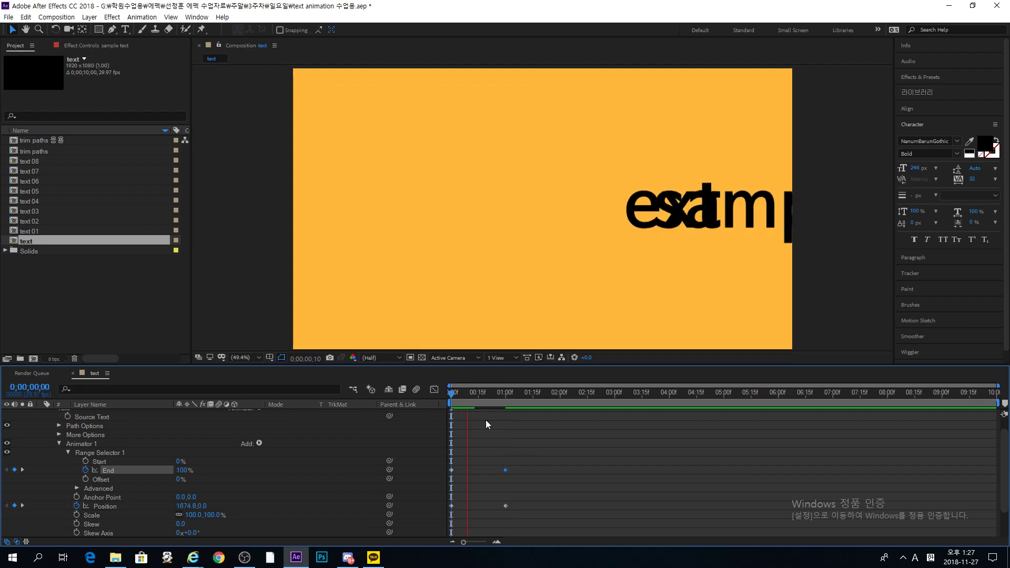
key(space)
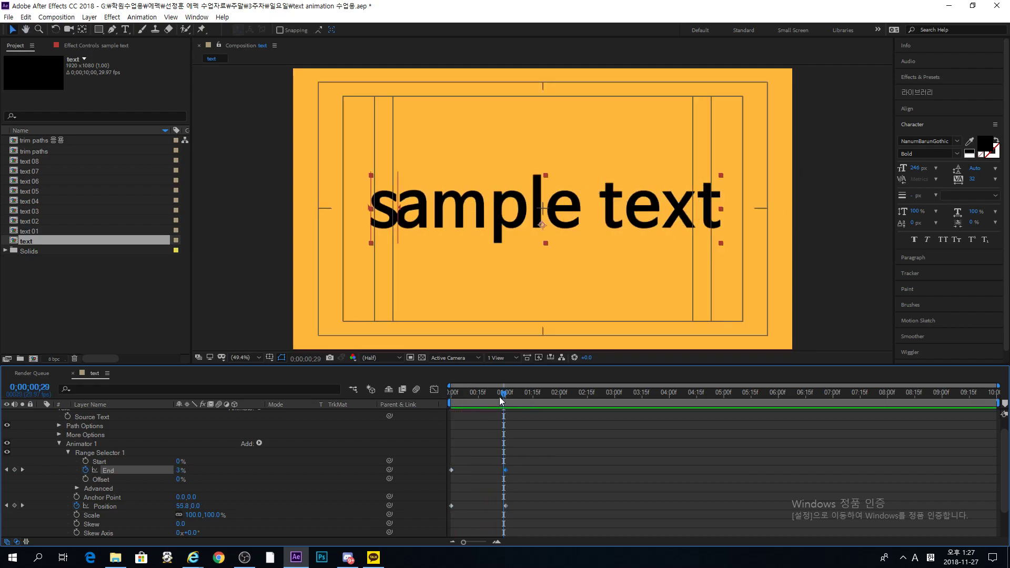
key(Page_Down)
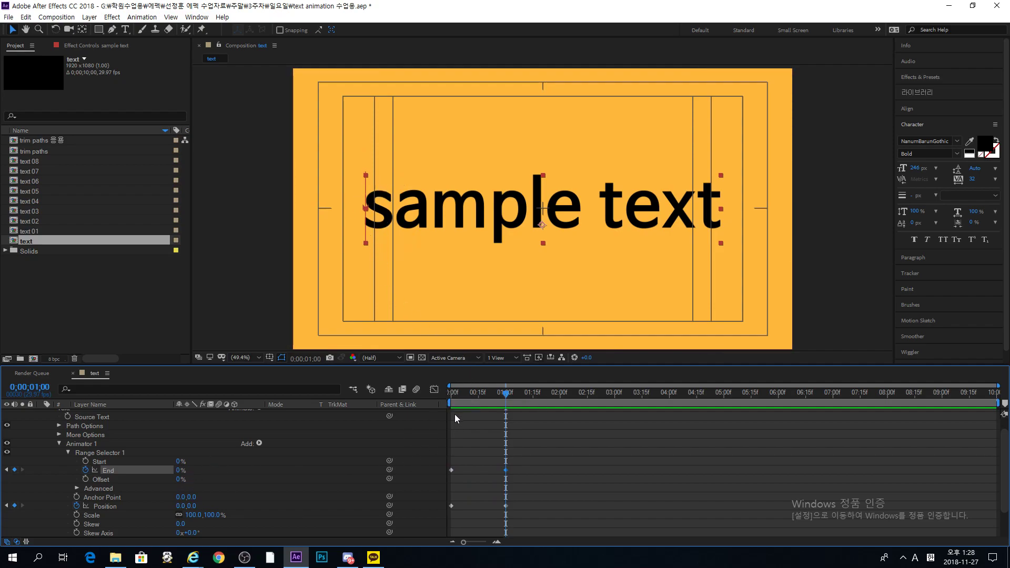
drag(451, 393, 503, 393)
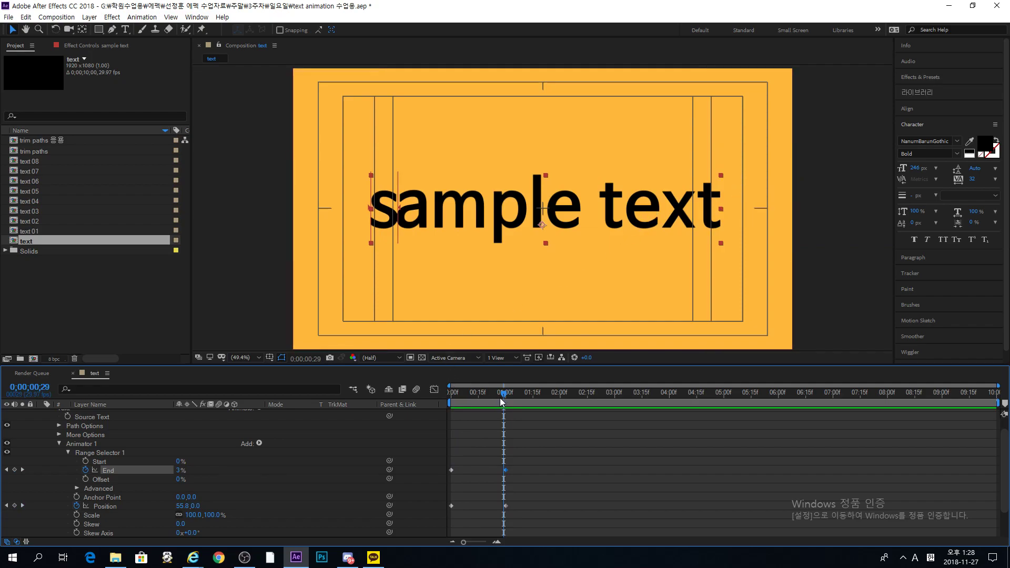
key(Page_Down)
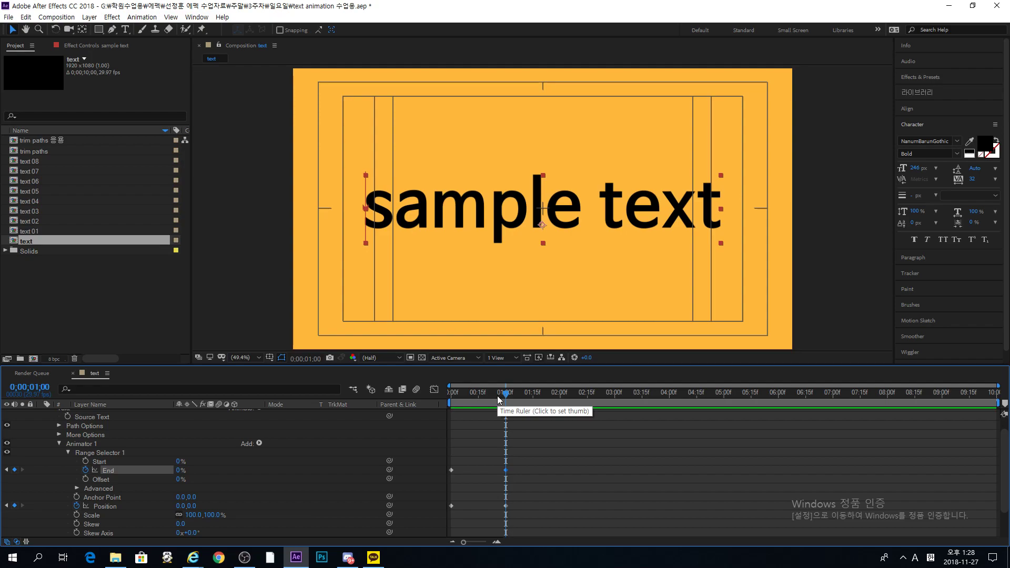
Step: Remove the keyframes from Range Selector 1's End and set it to 100%
click(85, 470)
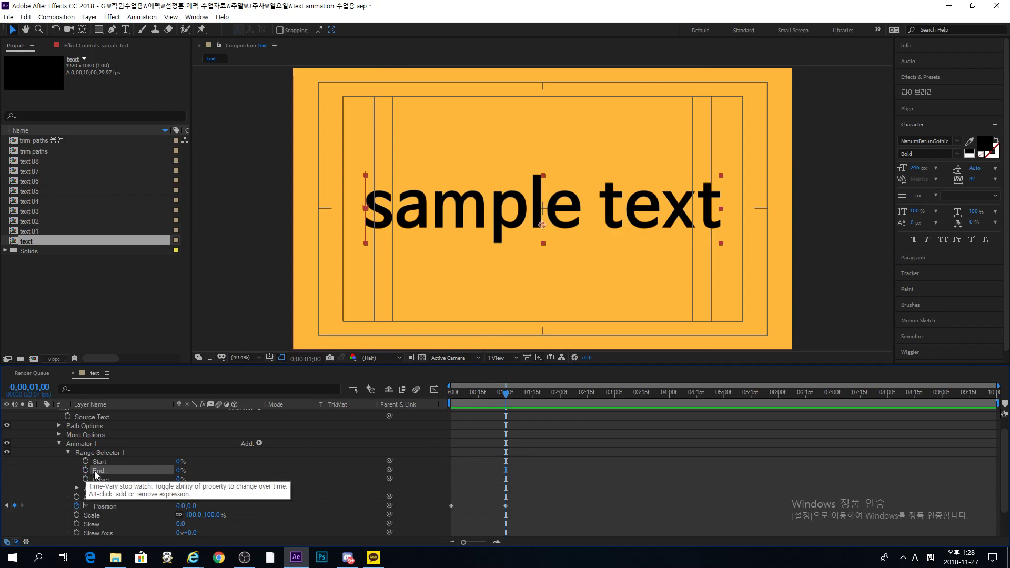
drag(181, 471, 267, 463)
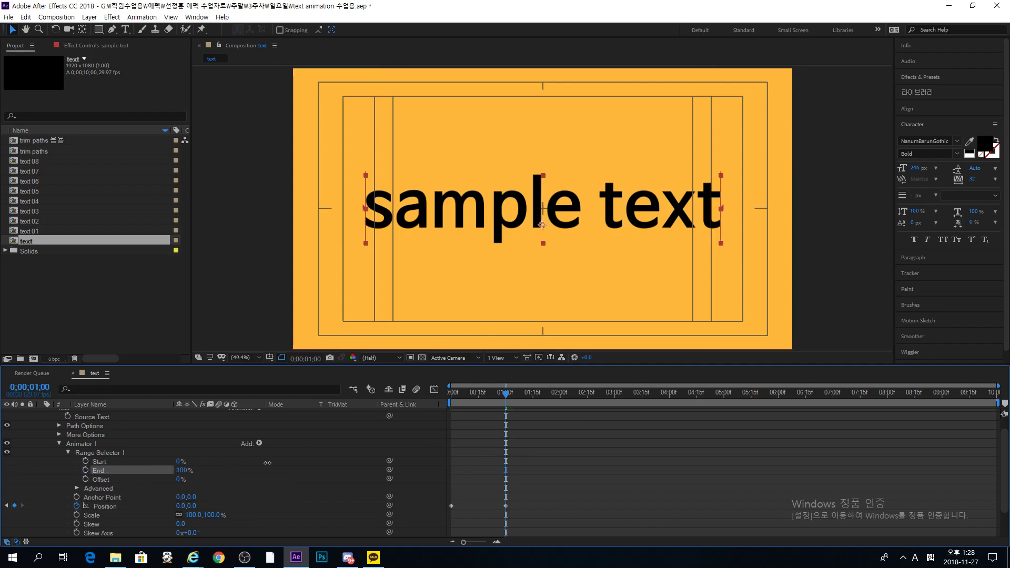
click(116, 481)
Step: Keyframe Range Selector 1's Start at 0% at 0 seconds and 100% at 1 second, and check the frame at 15 frames
click(479, 393)
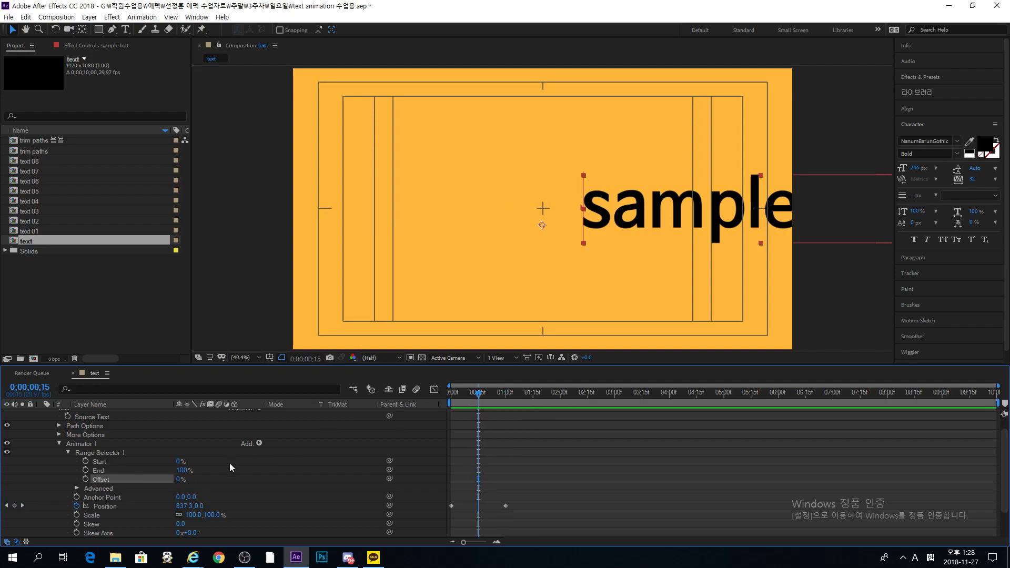
drag(456, 394, 444, 396)
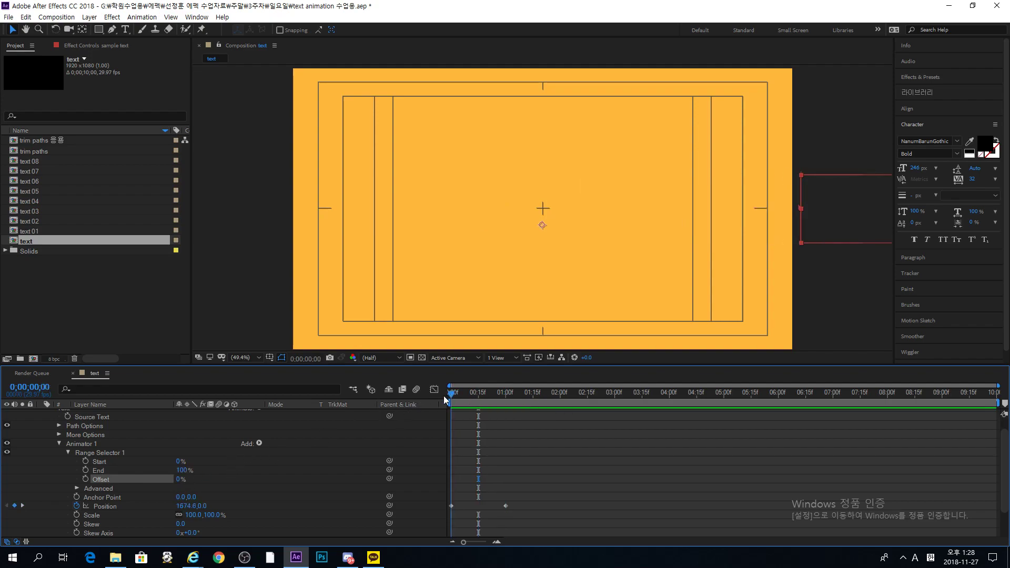
click(85, 461)
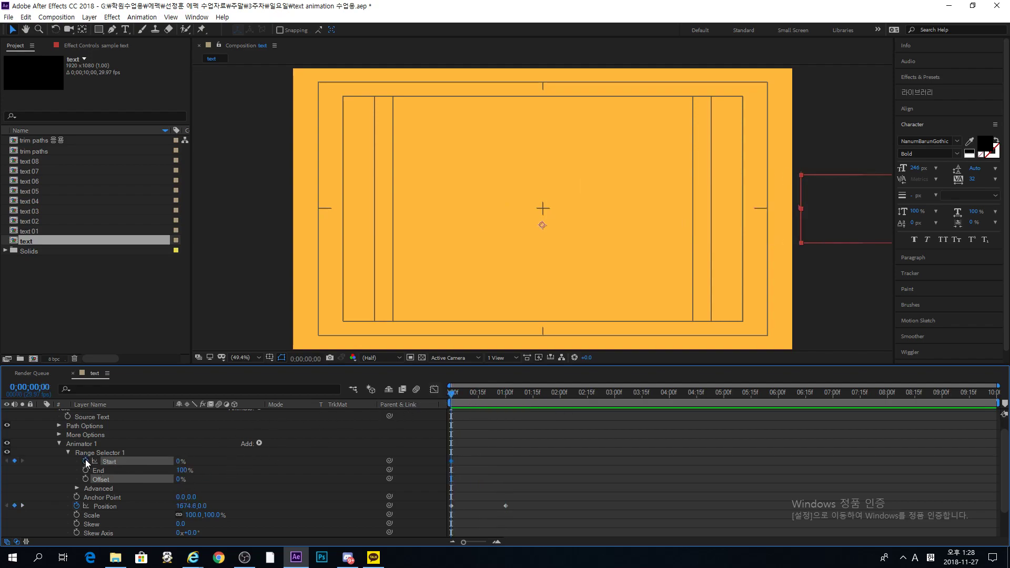
click(505, 395)
drag(180, 461, 295, 461)
click(467, 441)
mouse_move(469, 395)
mouse_down()
mouse_move(438, 396)
mouse_move(479, 402)
mouse_up()
Step: Set Range Selector 1's Offset to 50% and preview the animation from 0 to 1 second
click(182, 479)
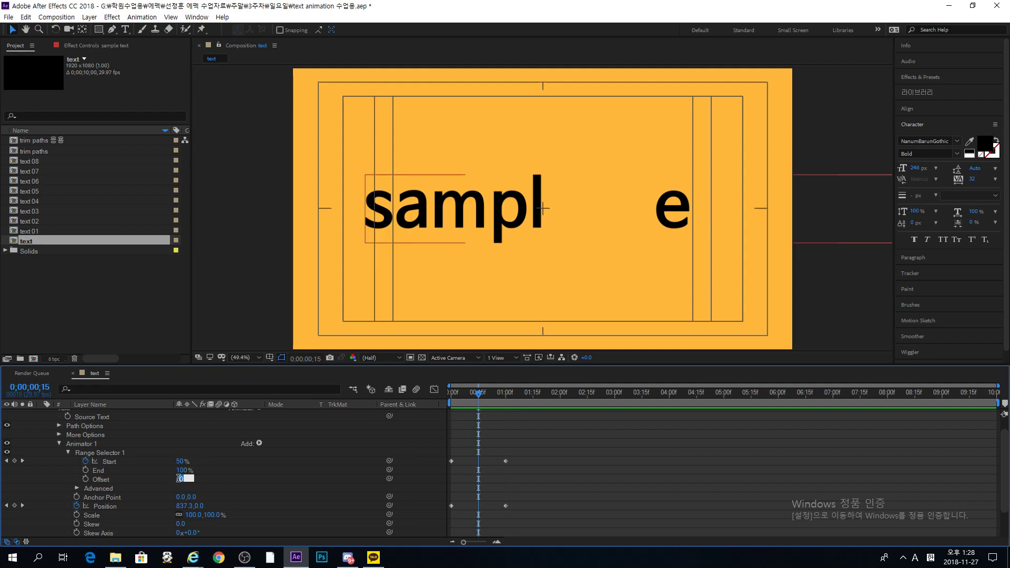
text(50)
key(Return)
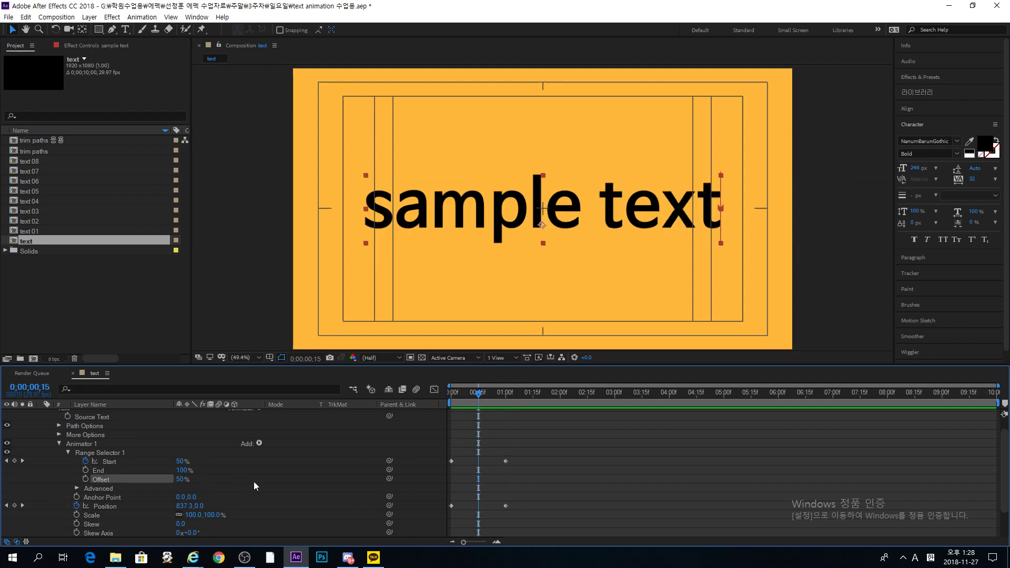
click(472, 434)
click(450, 394)
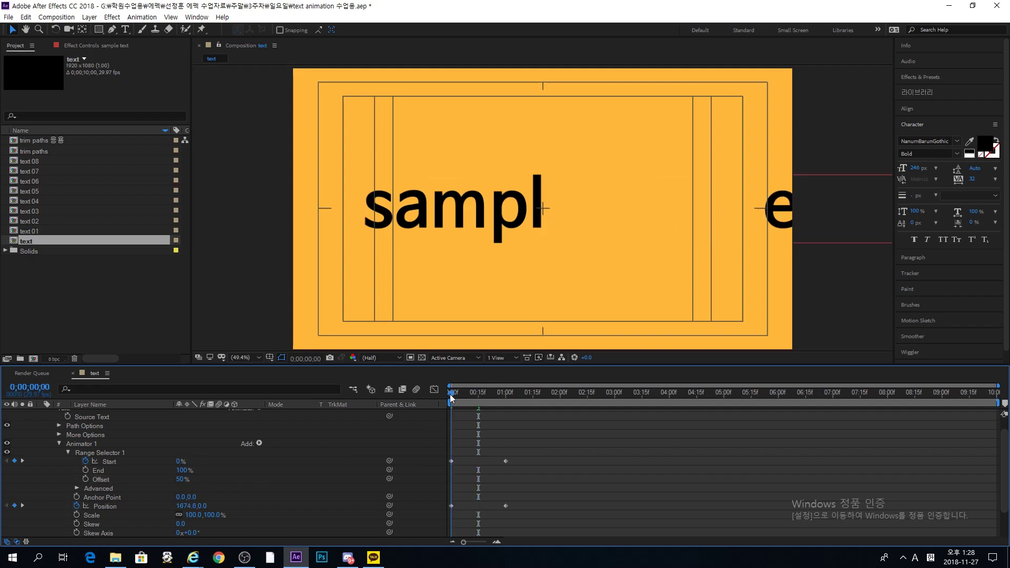
key(space)
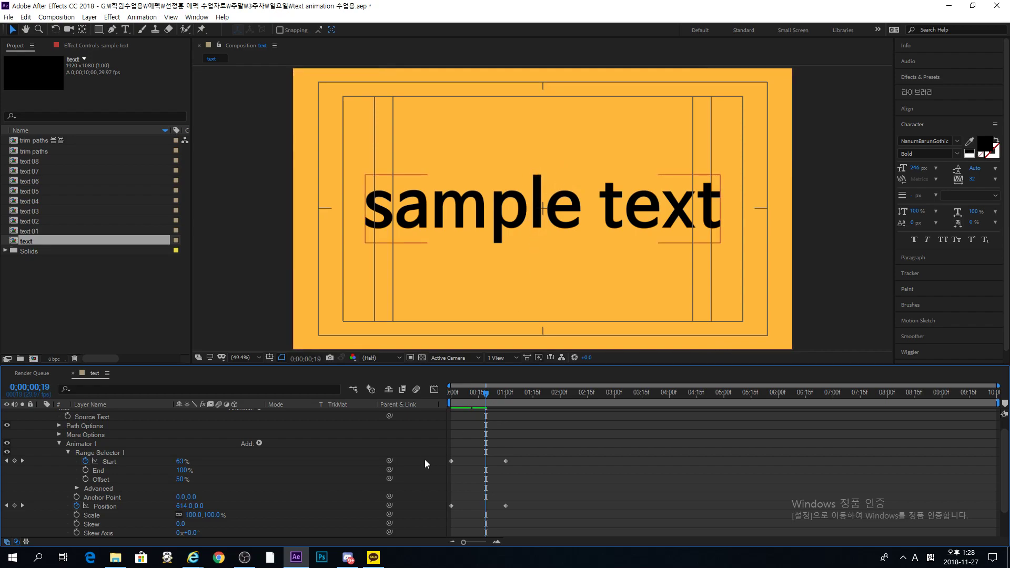
drag(458, 390, 506, 403)
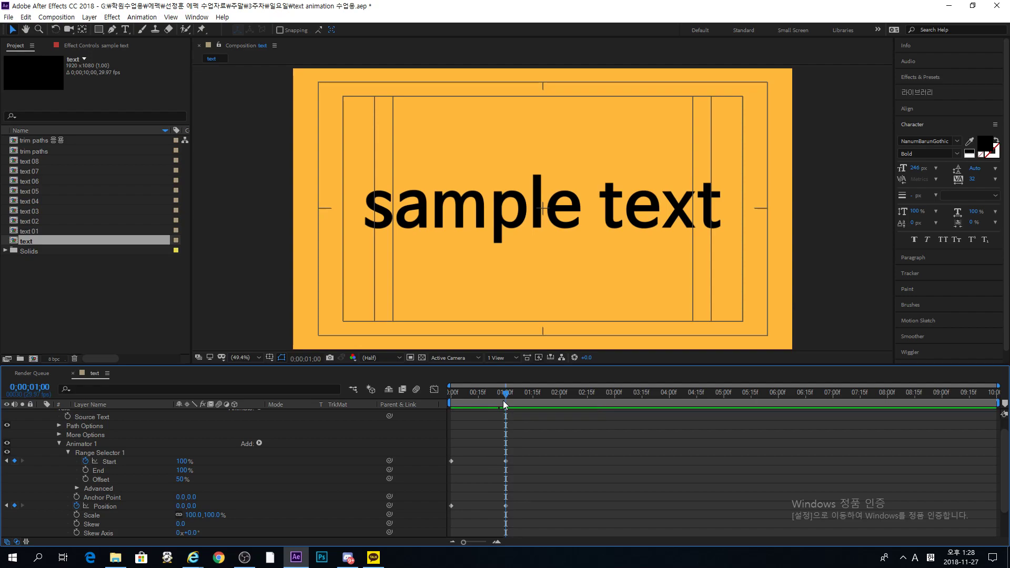
Step: Return to 0 seconds and set Range Selector 1's Offset to 0%
drag(495, 396, 440, 406)
click(182, 479)
text(0)
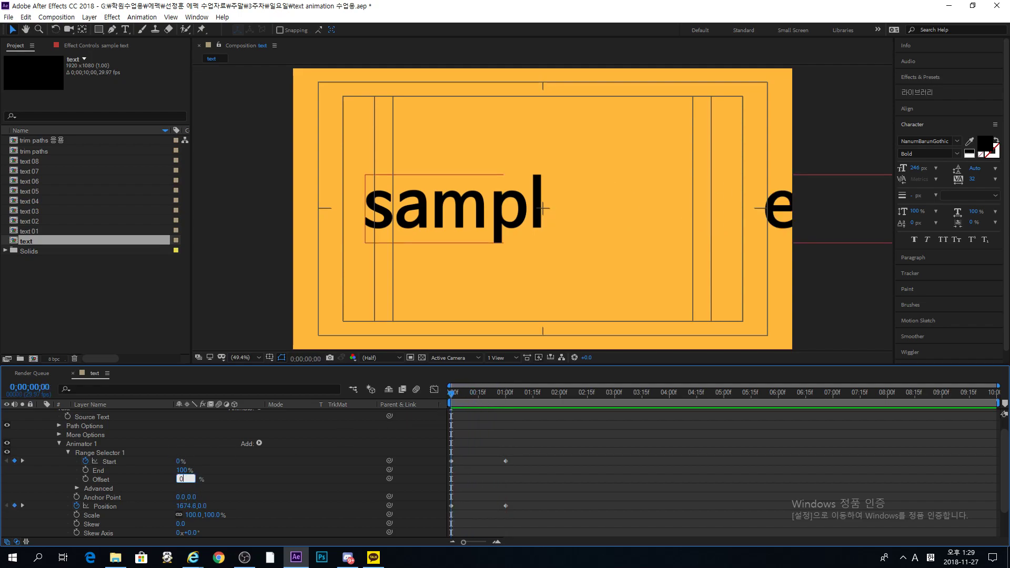
key(Return)
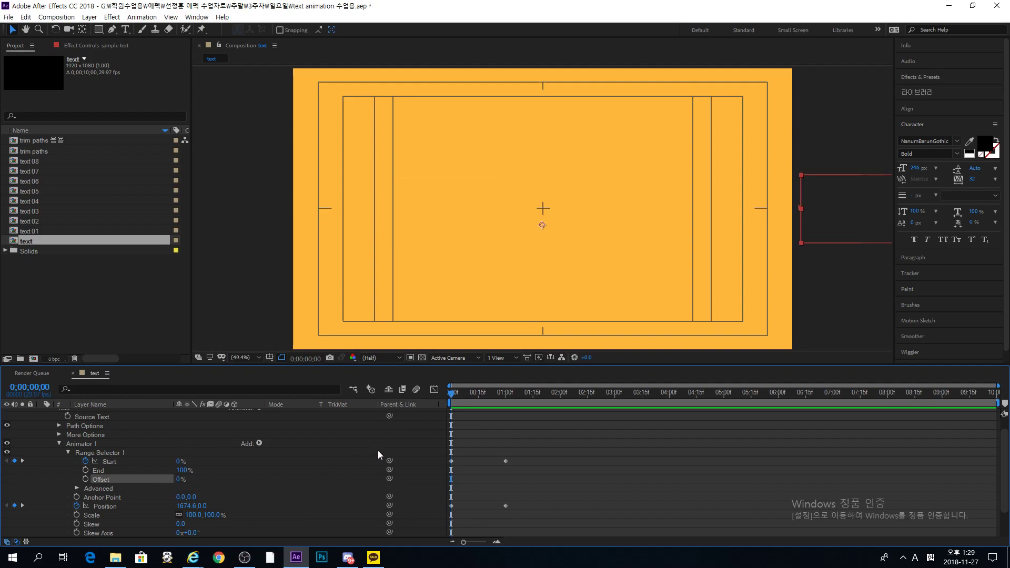
click(488, 456)
Step: Remove the keyframes from Animator 1's Position at 1 second, keeping the value 0.0,0.0
scroll(294, 473, down, 1)
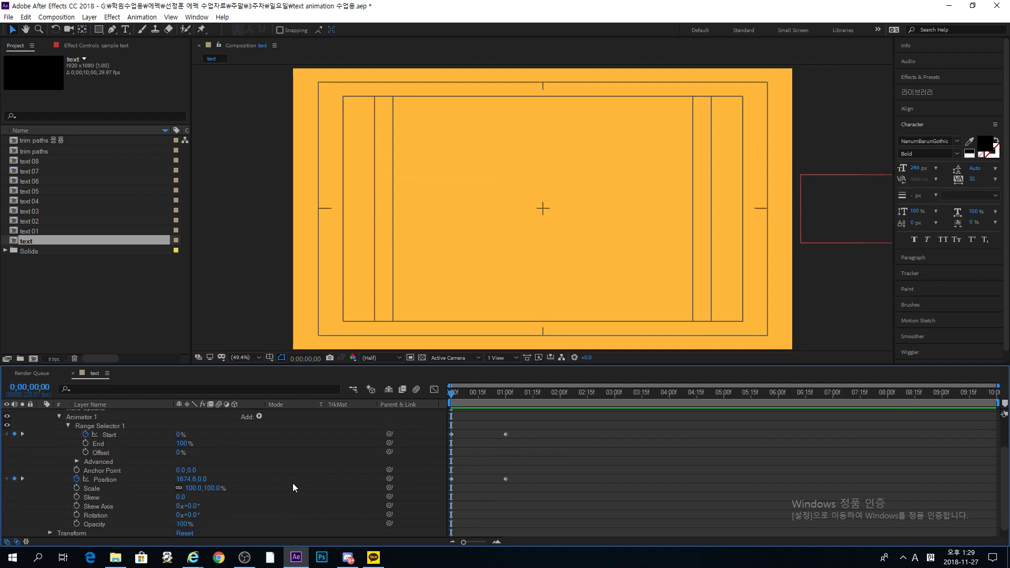
click(505, 393)
click(78, 477)
Step: Keyframe Animator 1's Scale at 100% at 1 second and at 0% at 0 seconds
click(77, 487)
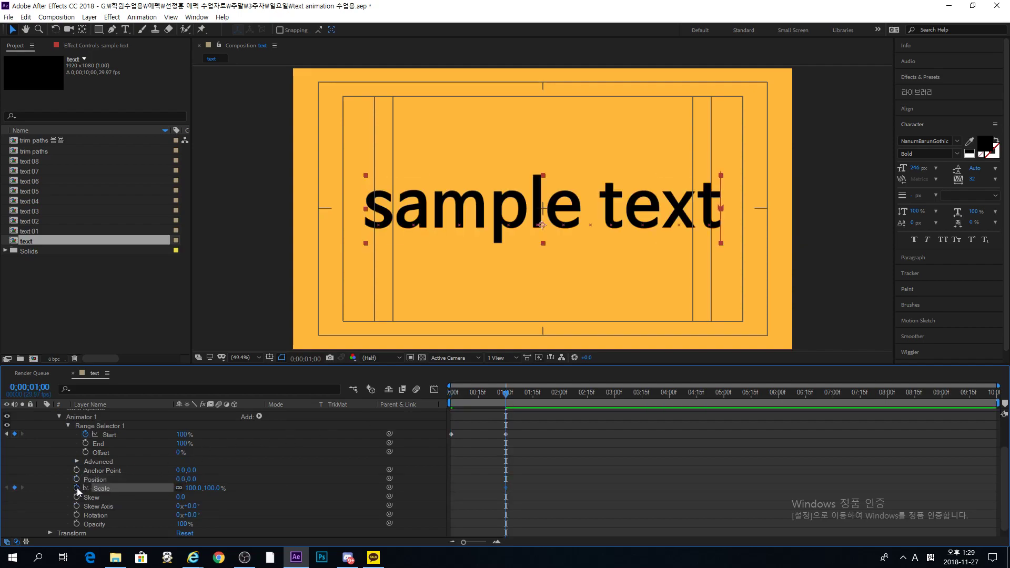
drag(479, 394, 423, 402)
click(195, 489)
text(0)
key(Return)
click(485, 437)
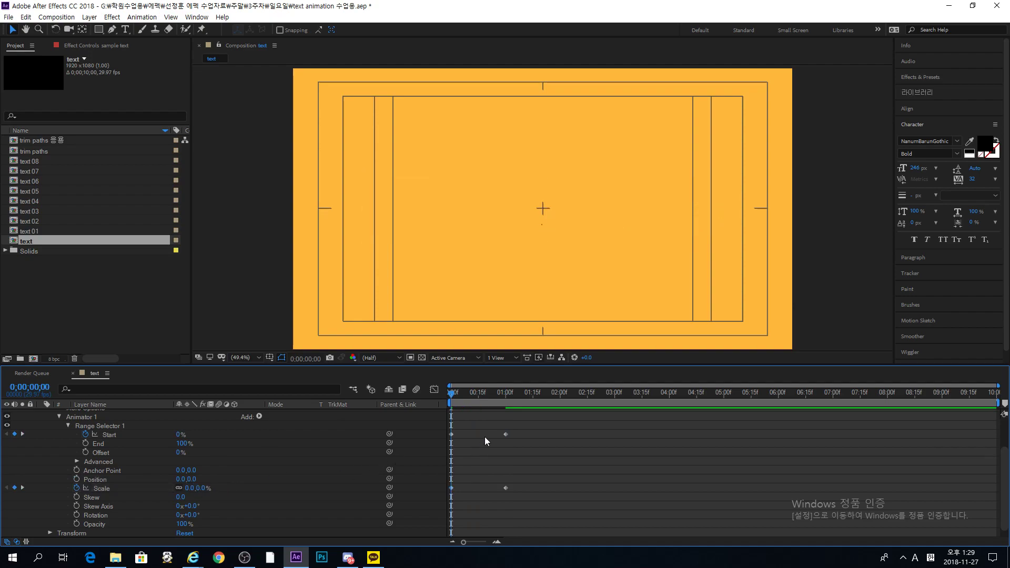
Step: Preview the per-character Scale animation and scrub through it from 0 to 1 second
key(')
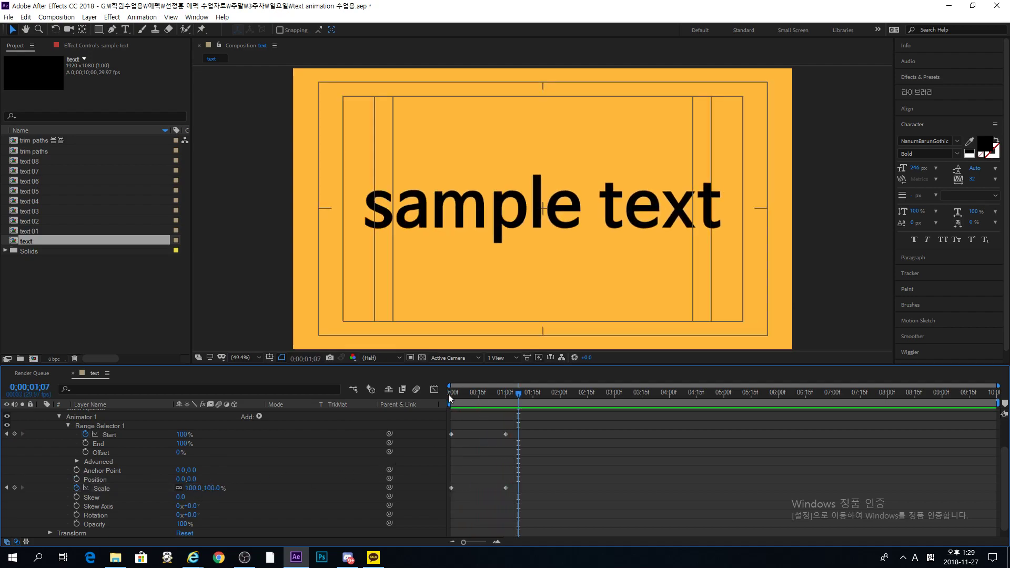
click(450, 394)
drag(449, 394, 505, 400)
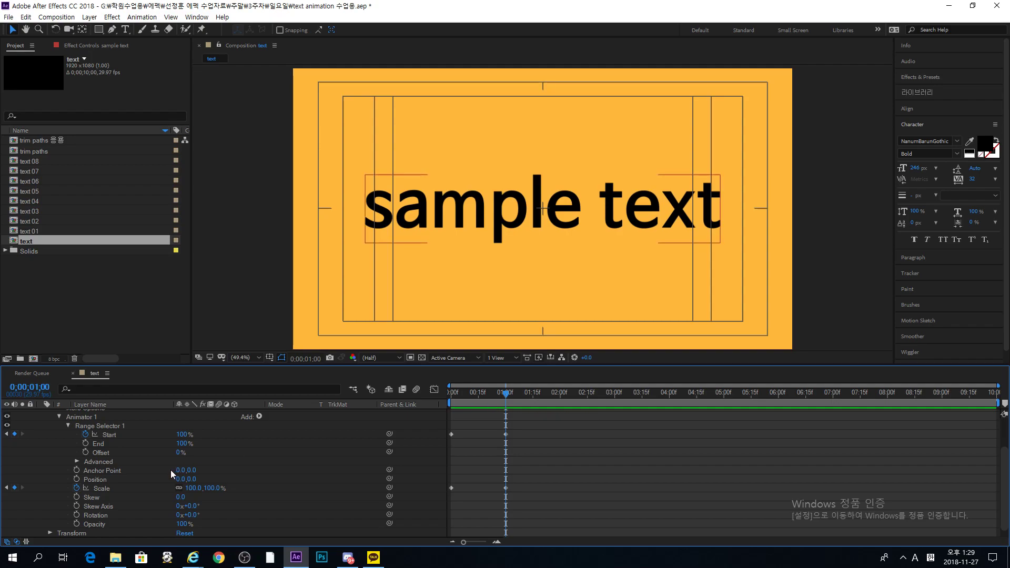
Step: Remove the keyframes from Animator 1's Scale and set Skew to 33
click(76, 488)
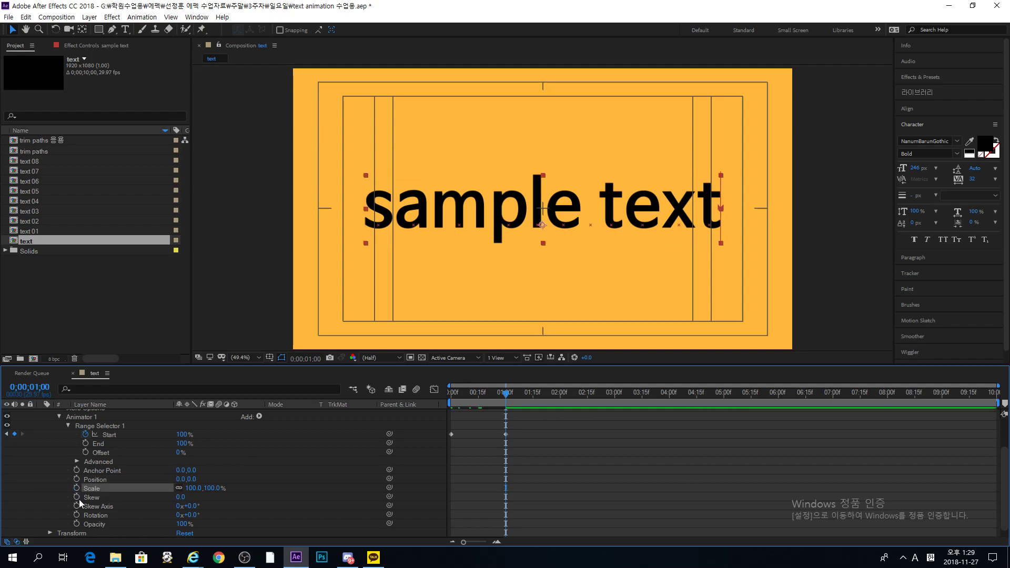
click(77, 497)
drag(181, 497, 203, 499)
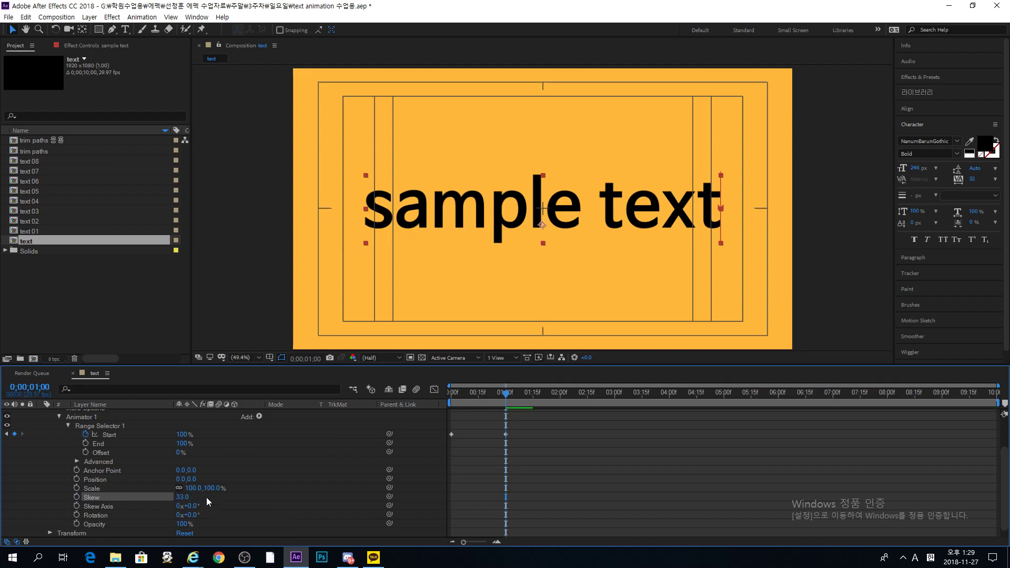
Step: Remove the keyframes from Range Selector 1's Start and set it to 0%
click(86, 435)
click(182, 435)
text(0)
key(Return)
Step: Try slanting the characters with a Skew of -16, and set Skew back to 0
drag(183, 497, 156, 493)
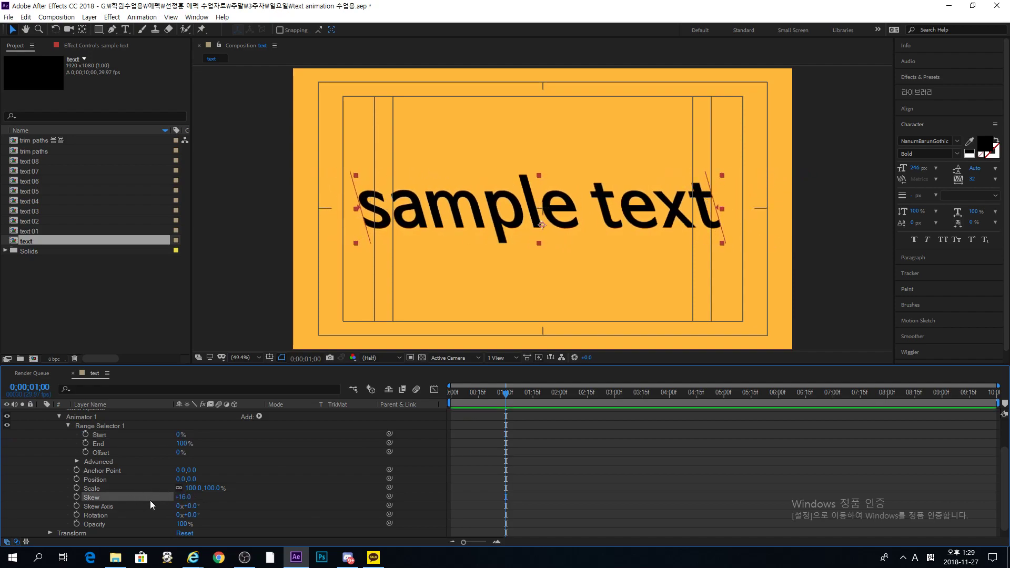
click(181, 497)
text(0)
key(Return)
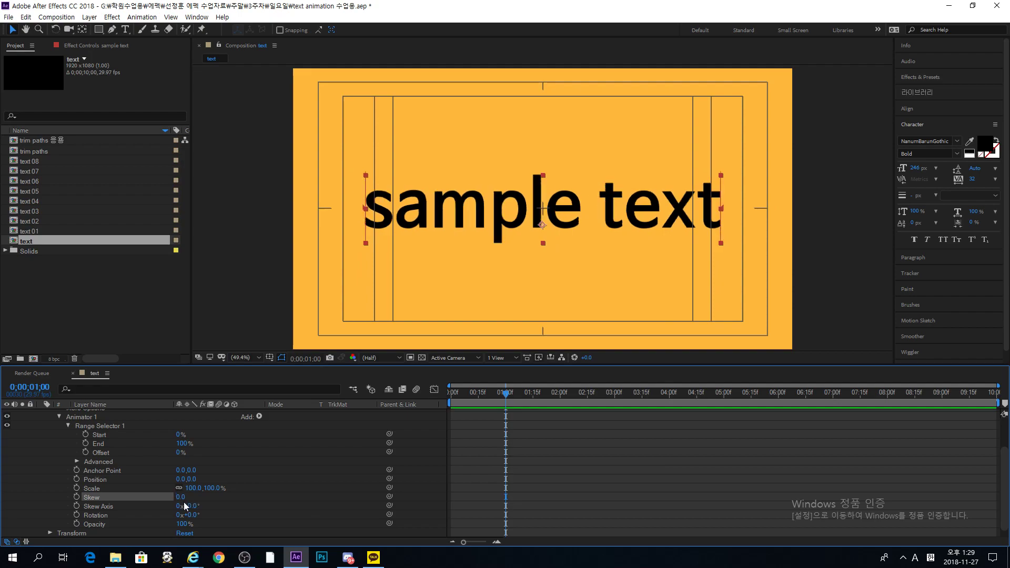
Step: Try rotating the characters to 1x+76°, undo the Rotation changes, and test Animator 1's Opacity, leaving it at 100%
drag(193, 515, 415, 502)
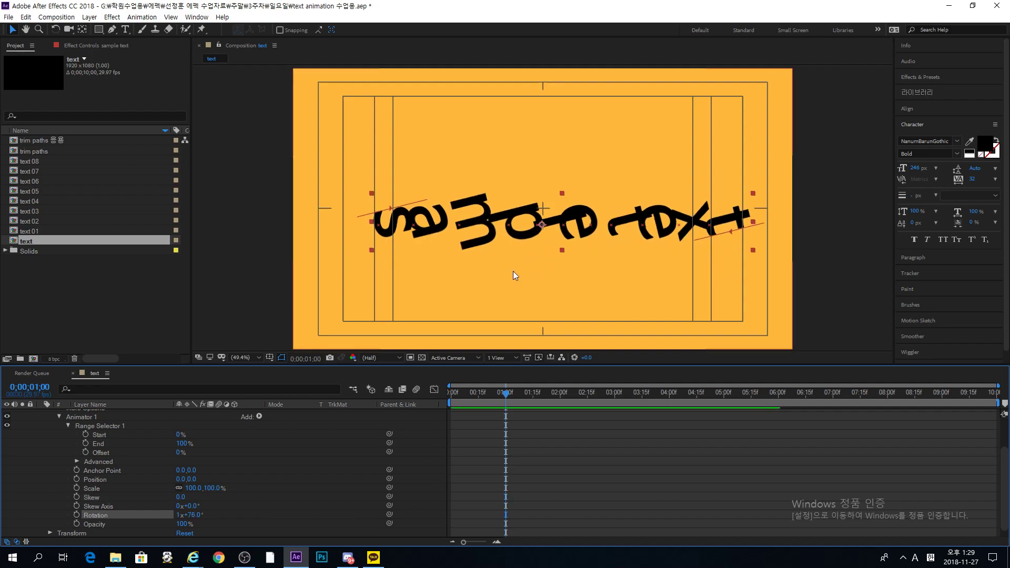
drag(189, 515, 340, 513)
key(ctrl+z)
key(ctrl+z)
key(ctrl+z)
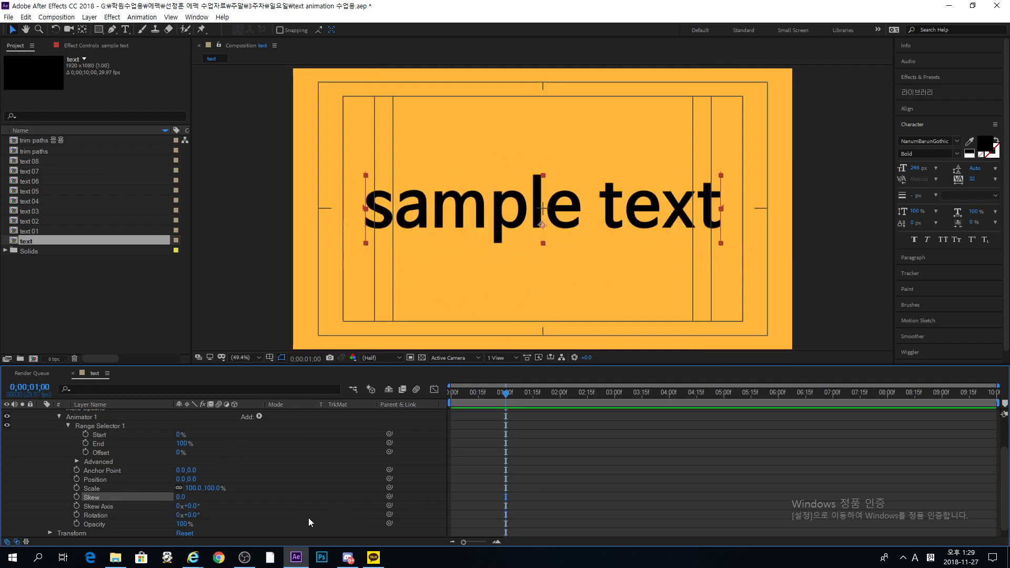
drag(181, 525, 238, 525)
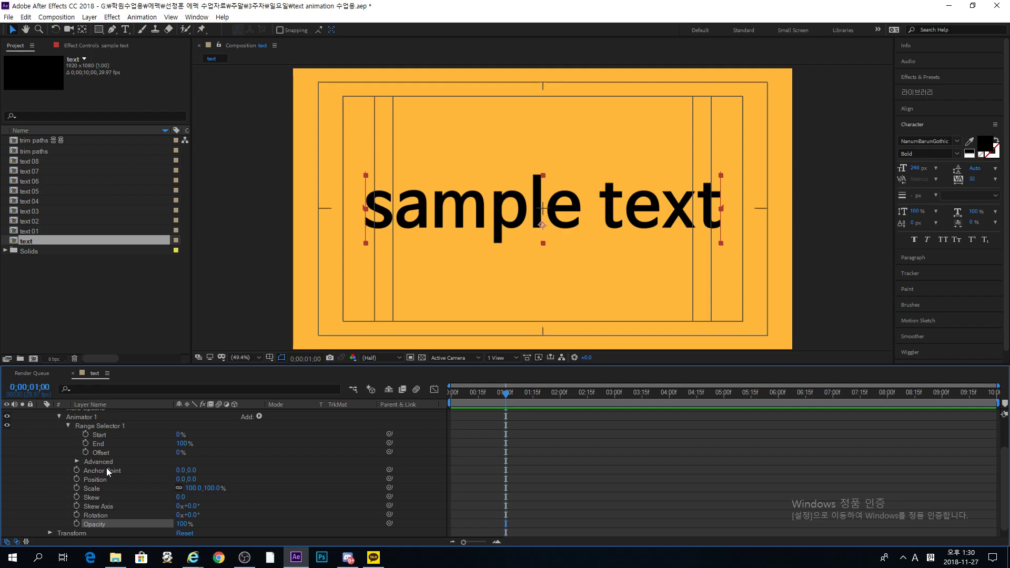
Step: Collapse the sample text layer and expand it again to view its Text and Animator 1 properties
scroll(104, 427, up, 3)
key(Return)
click(40, 414)
click(130, 469)
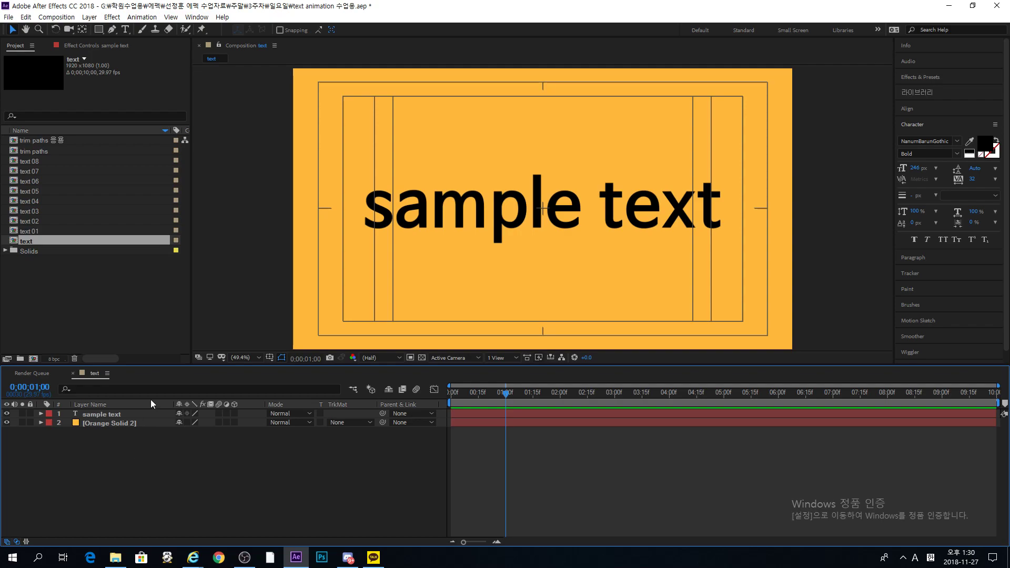
click(41, 414)
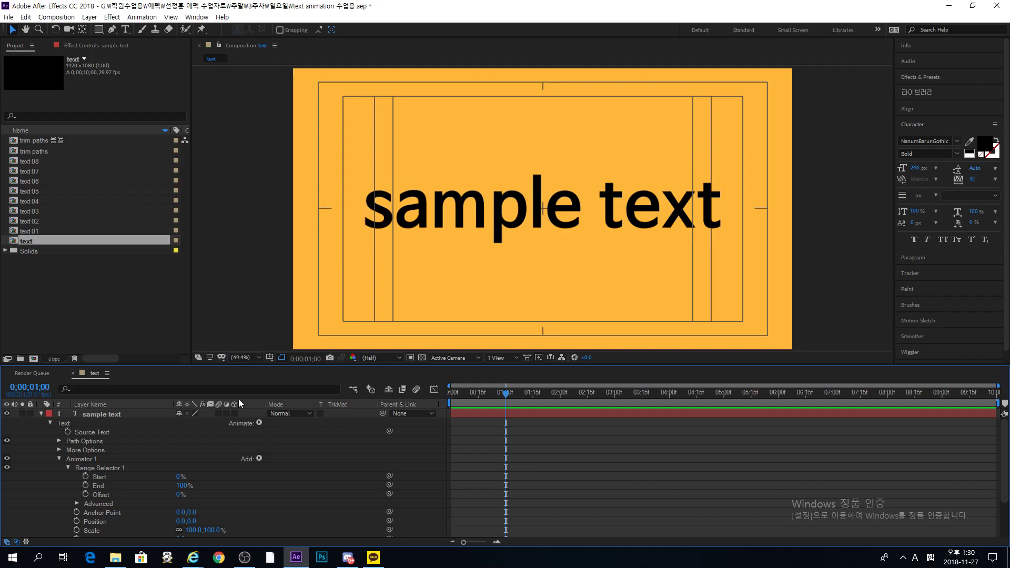
Step: Collapse the sample text layer and draw a wide rectangle with a white outline above the text on a new shape layer
click(98, 320)
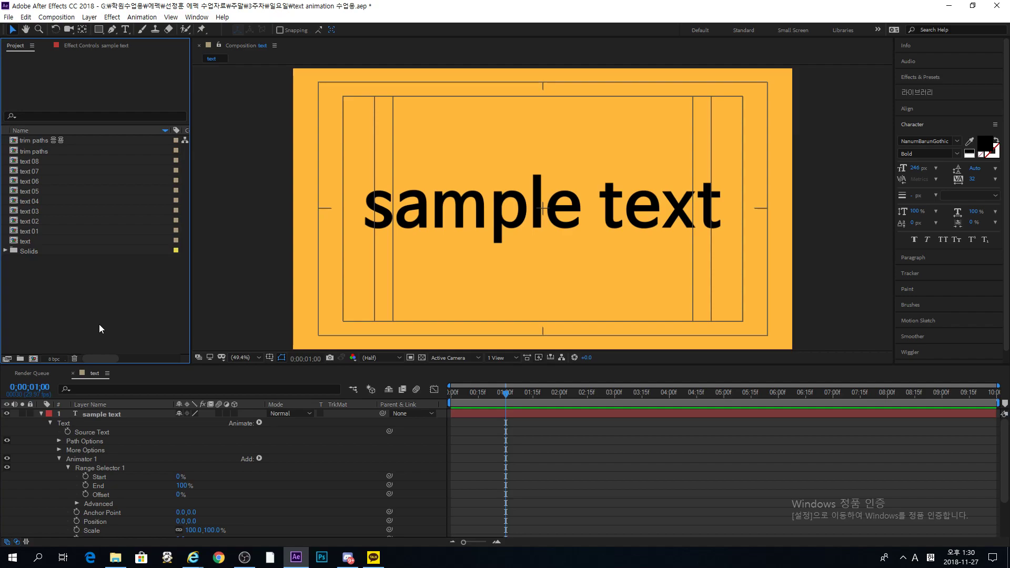
click(41, 414)
click(203, 479)
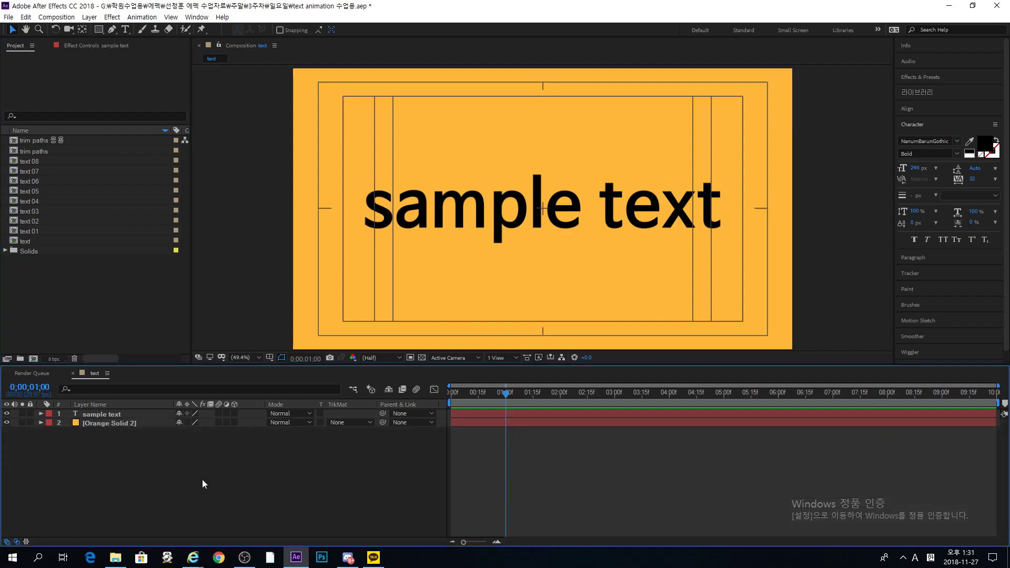
click(98, 30)
mouse_move(400, 105)
mouse_down()
mouse_move(605, 166)
mouse_move(711, 176)
mouse_move(694, 164)
mouse_up()
click(13, 30)
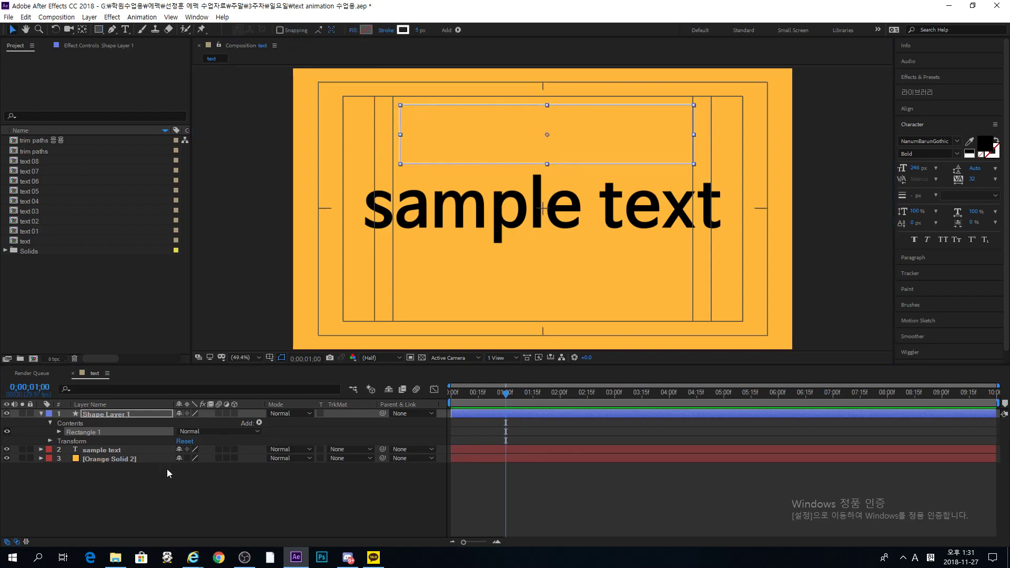
click(167, 469)
click(132, 413)
click(160, 422)
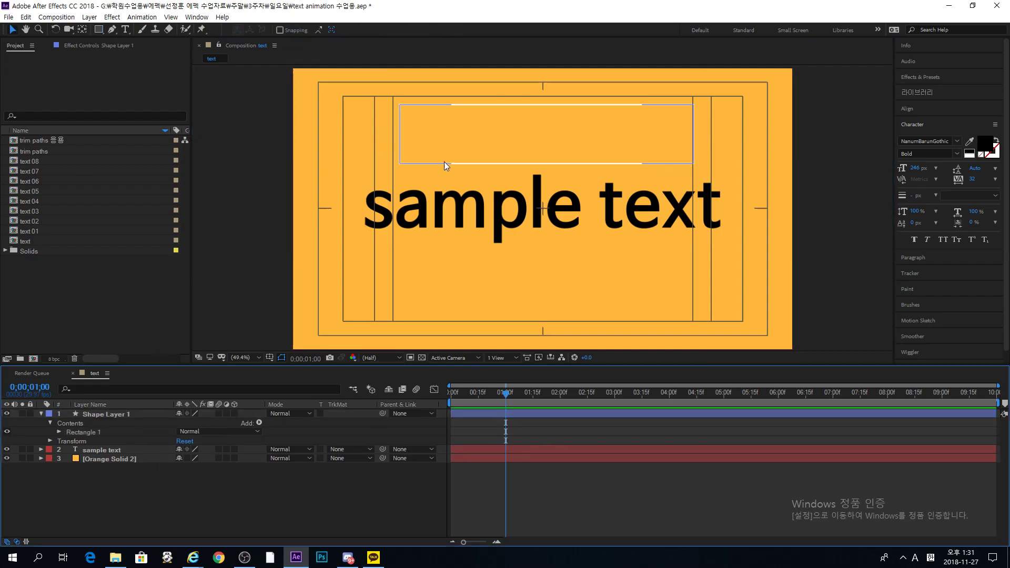
click(522, 142)
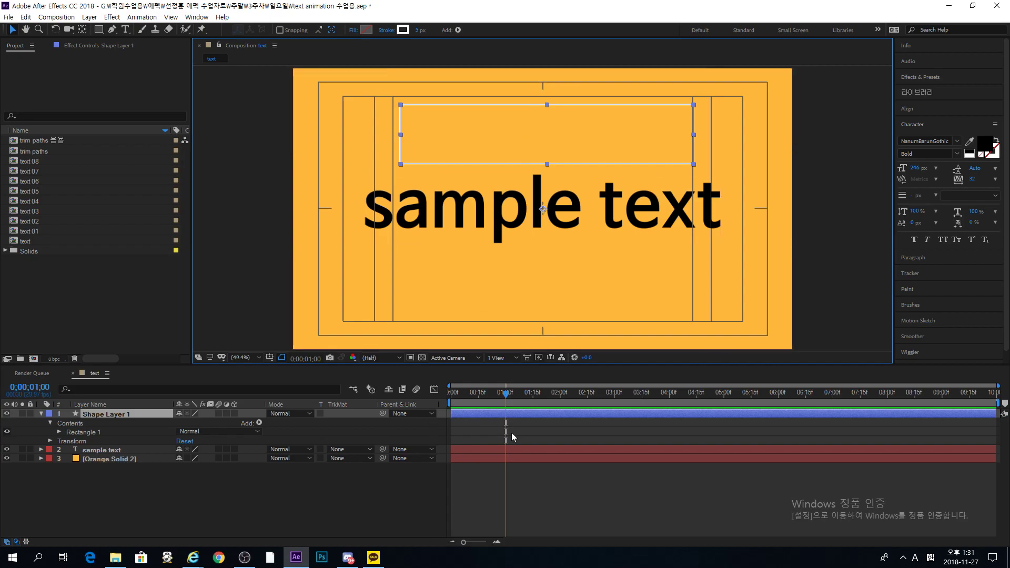
click(497, 437)
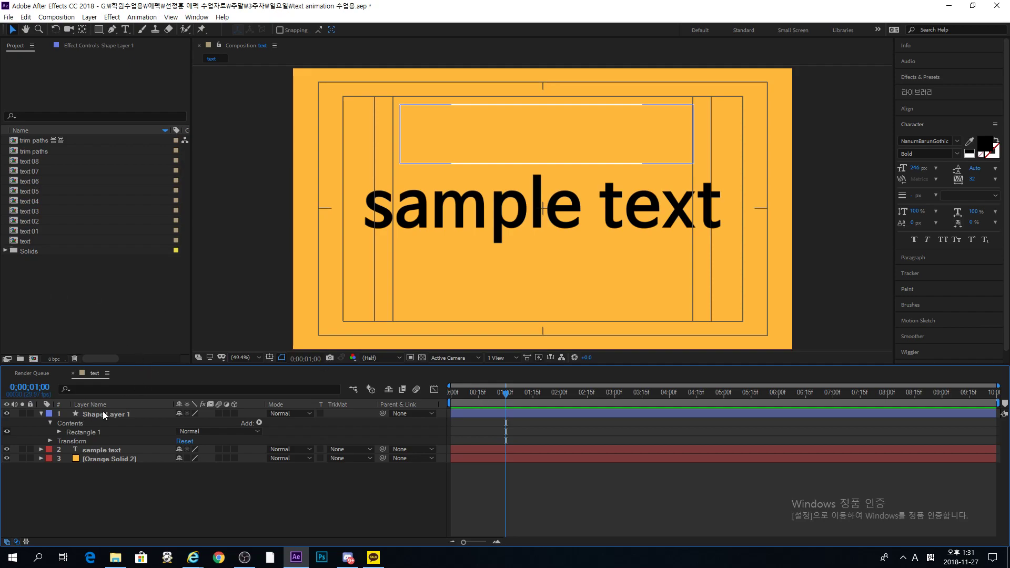
Step: Add Trim Paths to the contents of Shape Layer 1
click(119, 416)
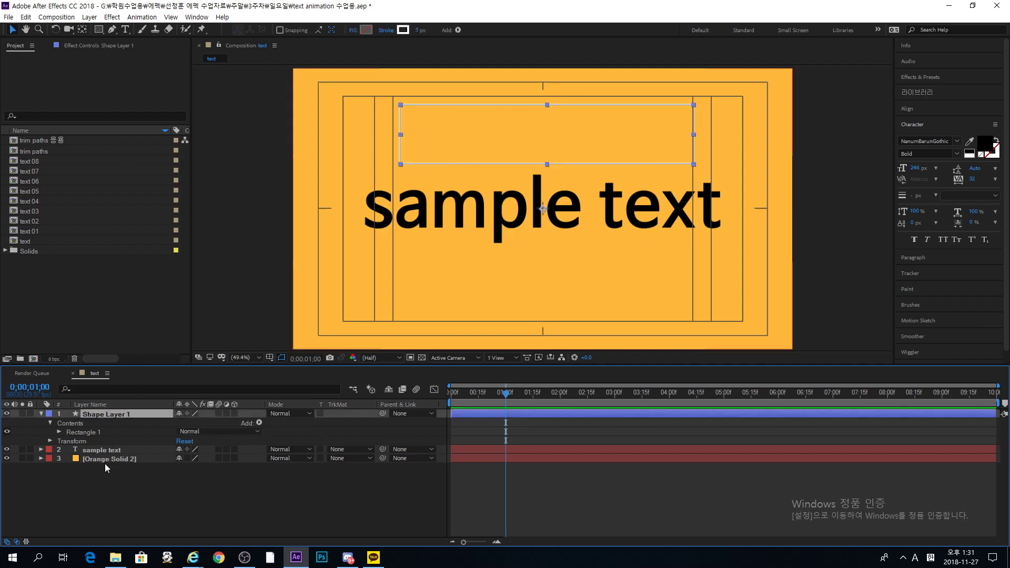
click(50, 423)
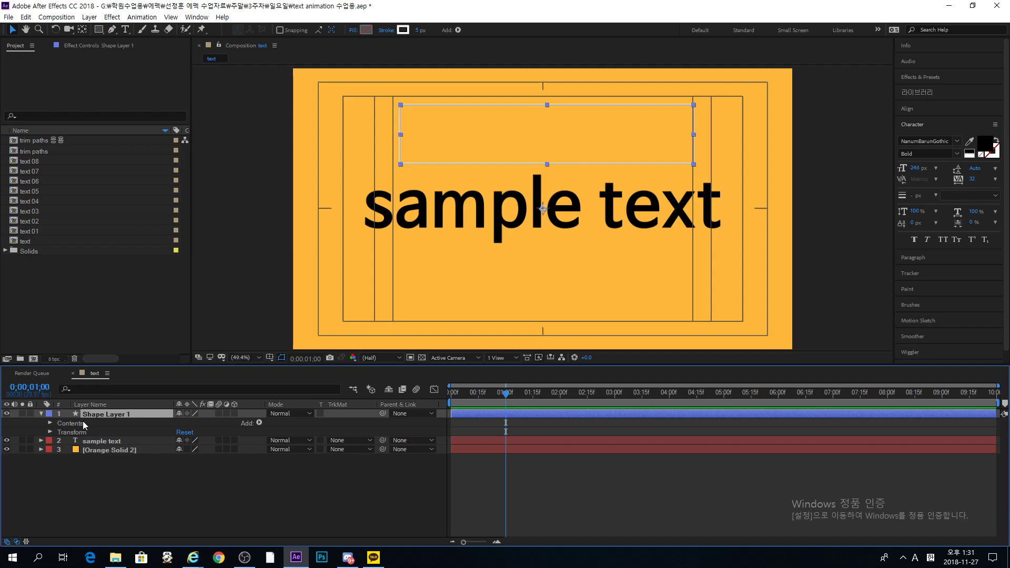
click(260, 423)
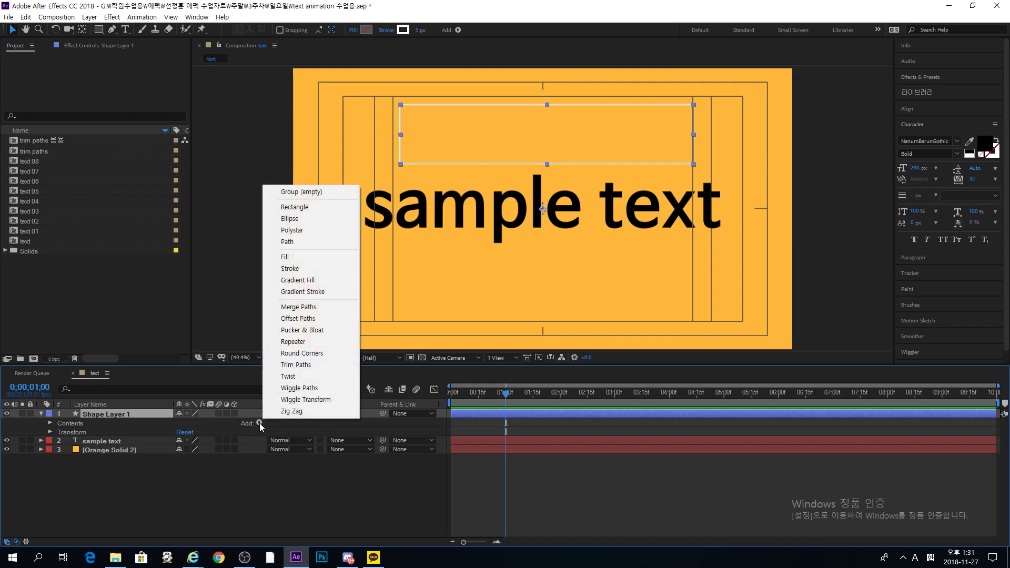
click(310, 370)
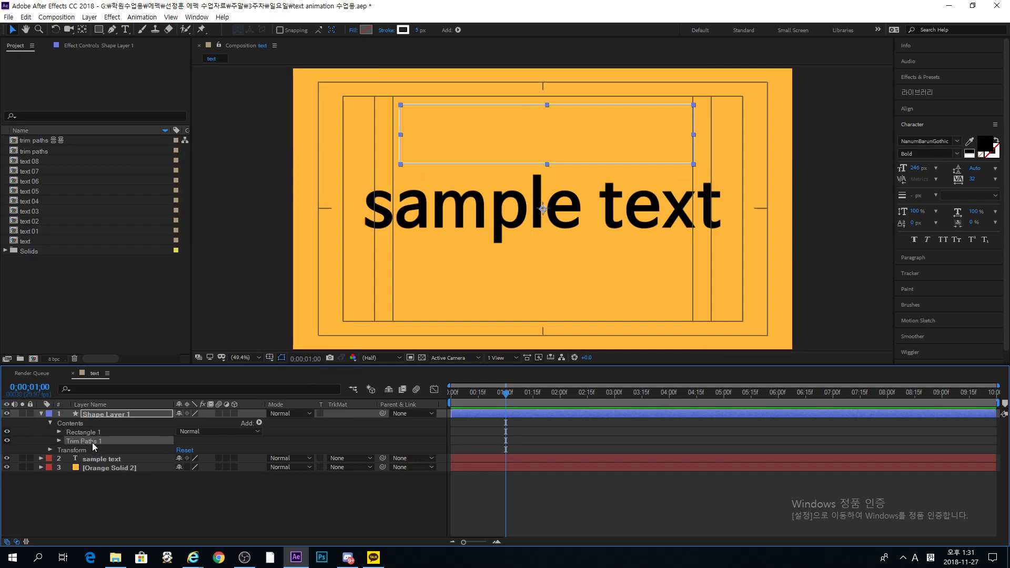
Step: Keyframe the Trim Paths End at 100% at 1 second and at 0% at 0 seconds
click(58, 442)
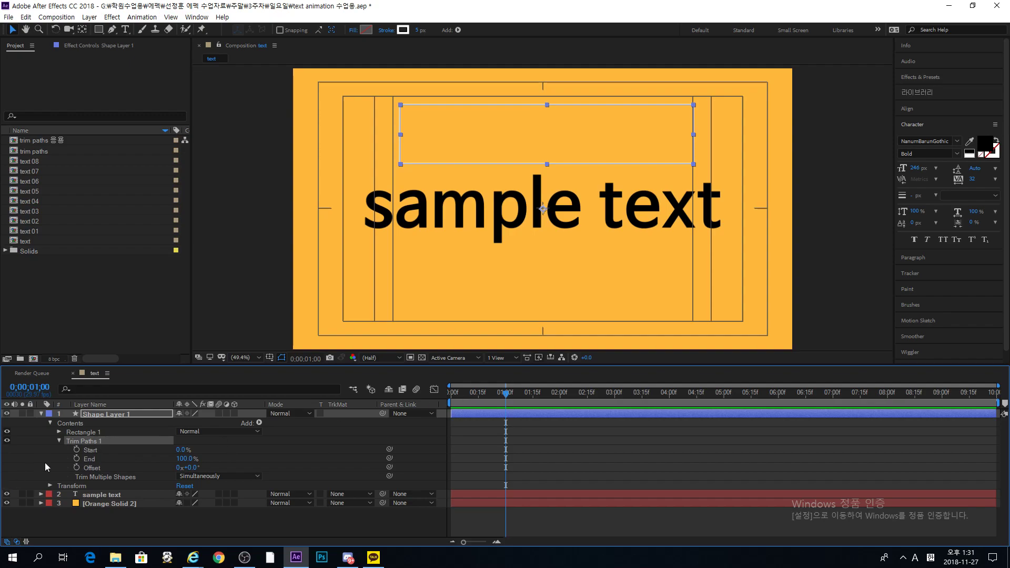
click(76, 459)
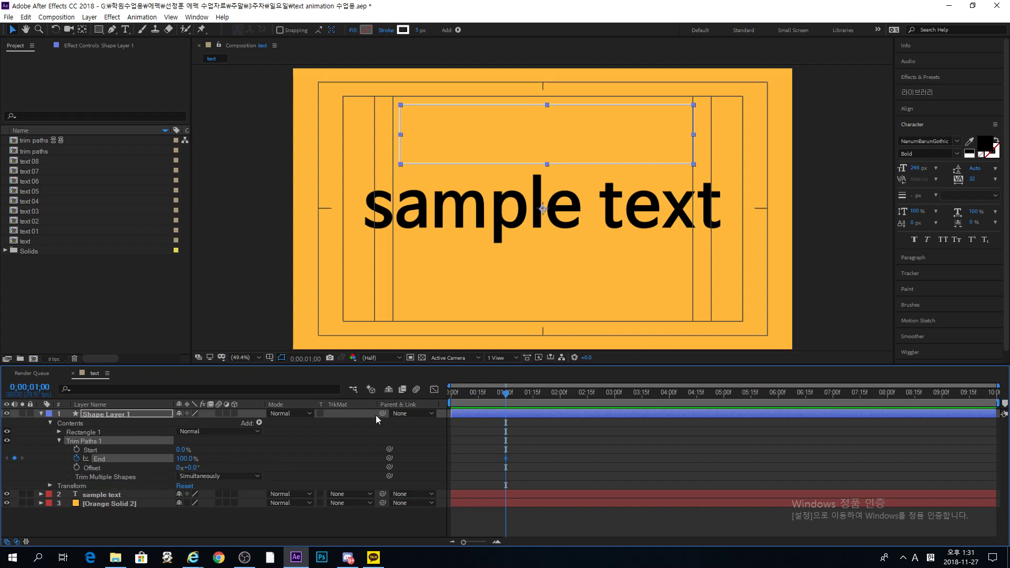
click(453, 402)
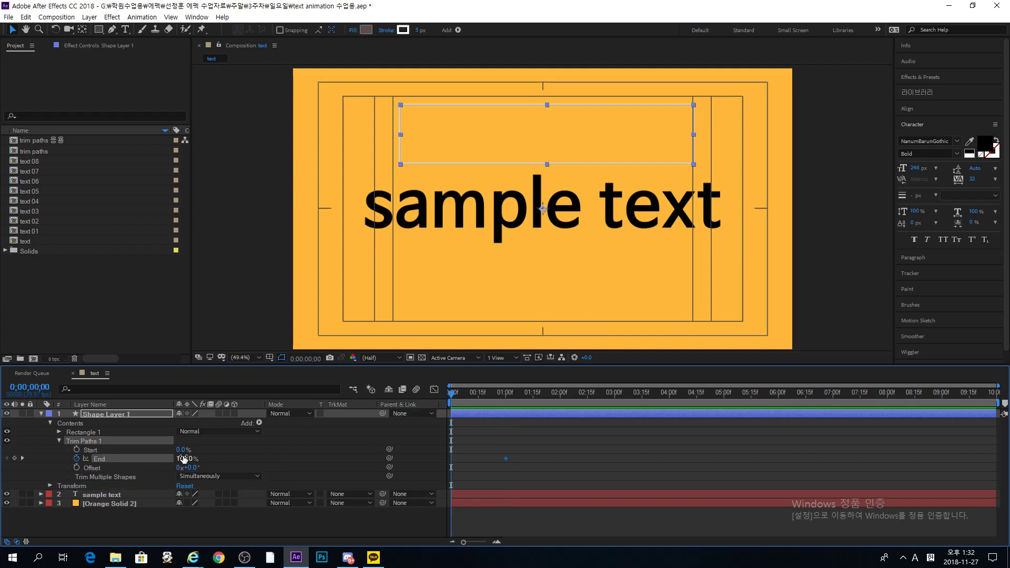
drag(182, 460, 129, 461)
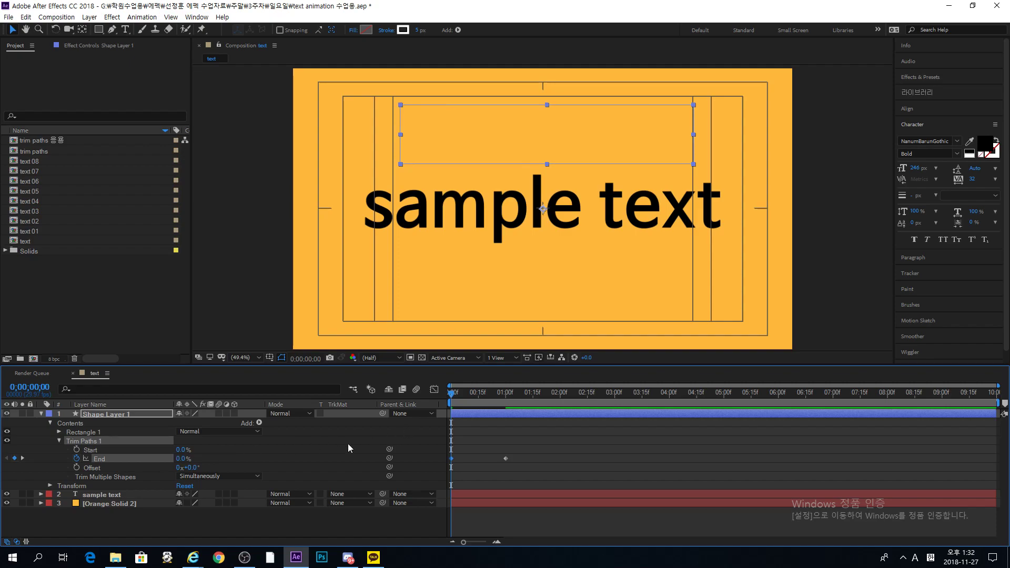
Step: Play and scrub through the first second to examine how the End keyframes draw the rectangle's outline
click(472, 442)
key(space)
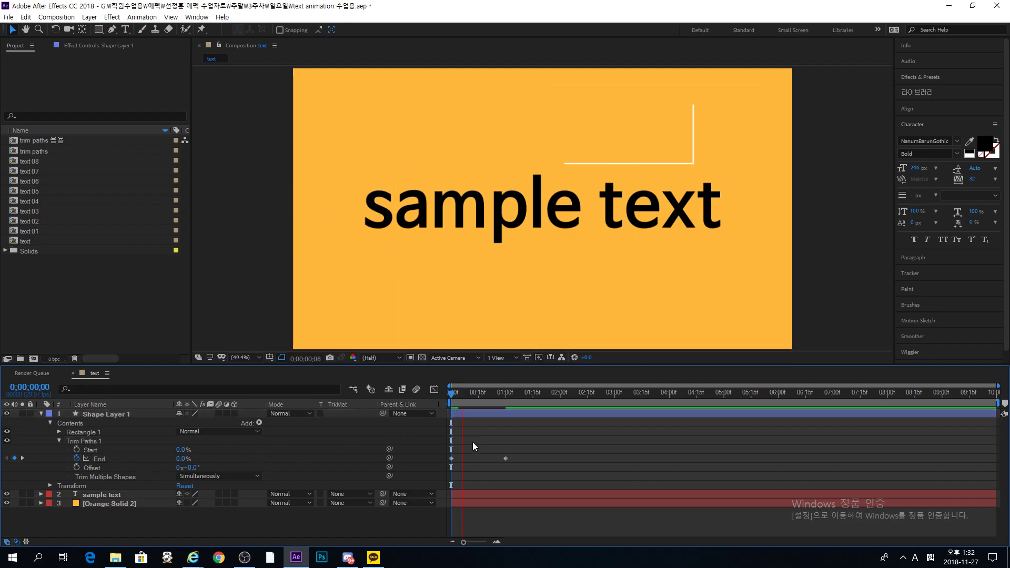
key(space)
click(448, 398)
key(space)
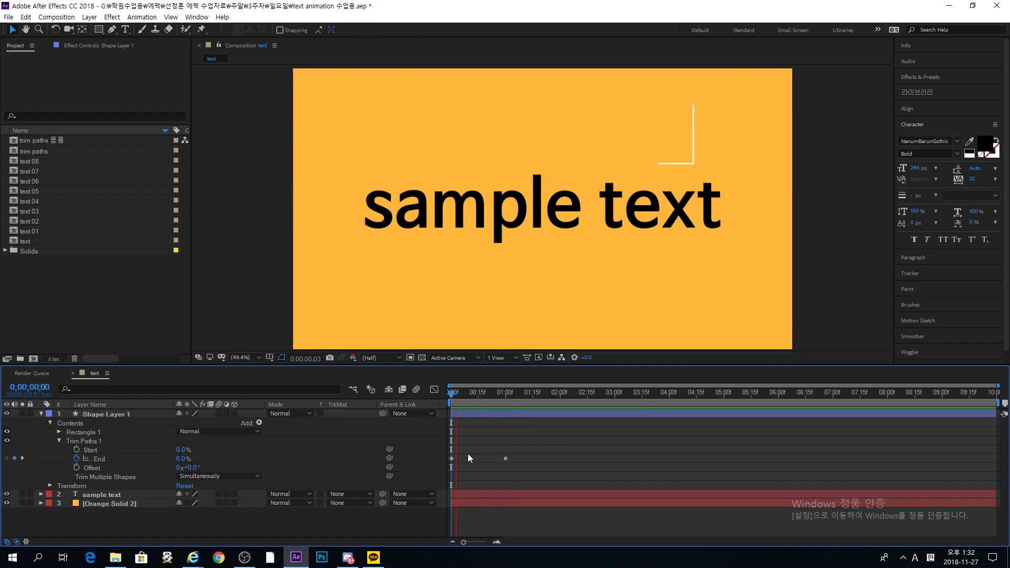
mouse_move(451, 394)
mouse_down()
mouse_move(437, 393)
mouse_move(507, 404)
mouse_up()
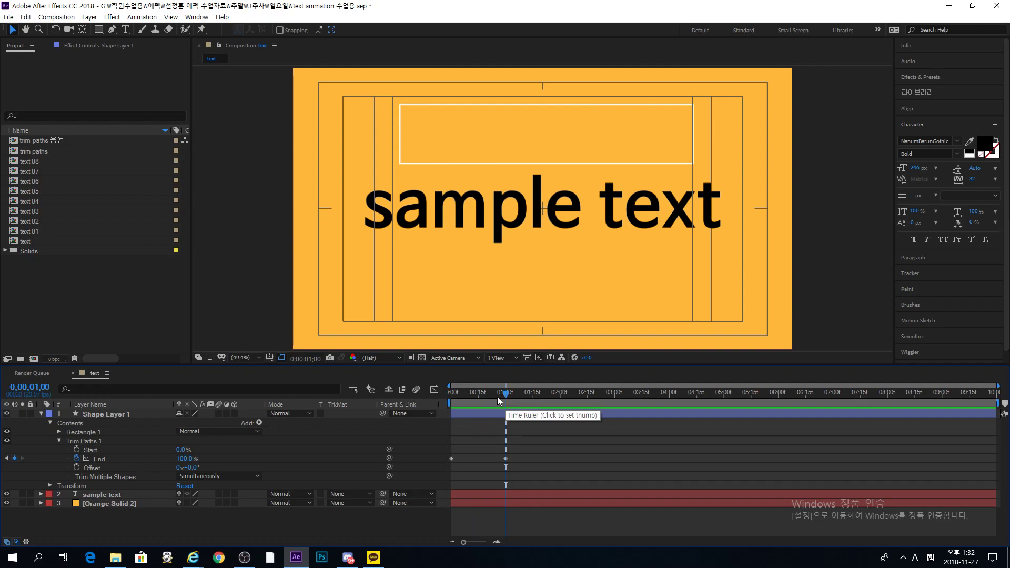
drag(474, 396, 480, 404)
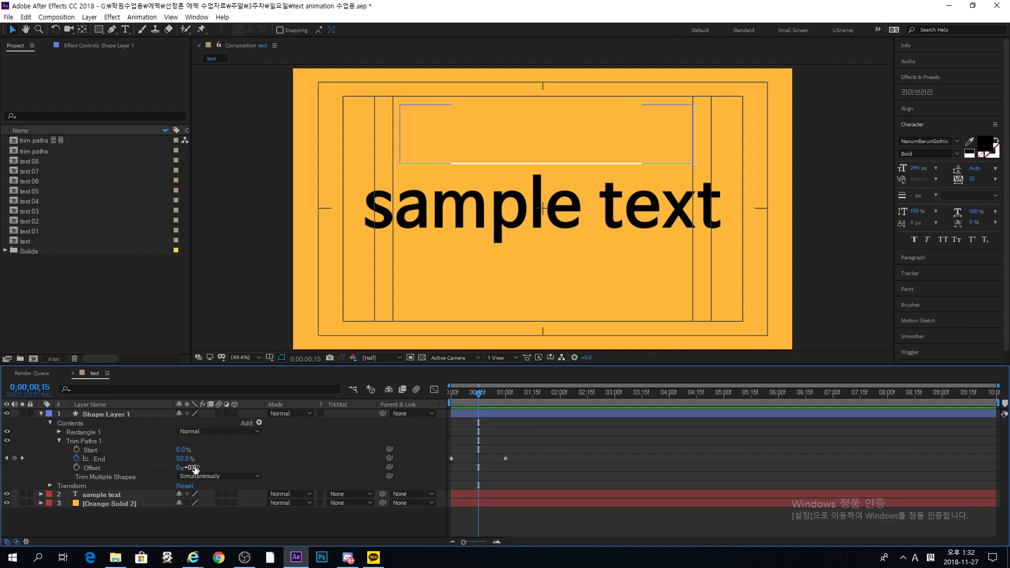
drag(479, 392, 434, 397)
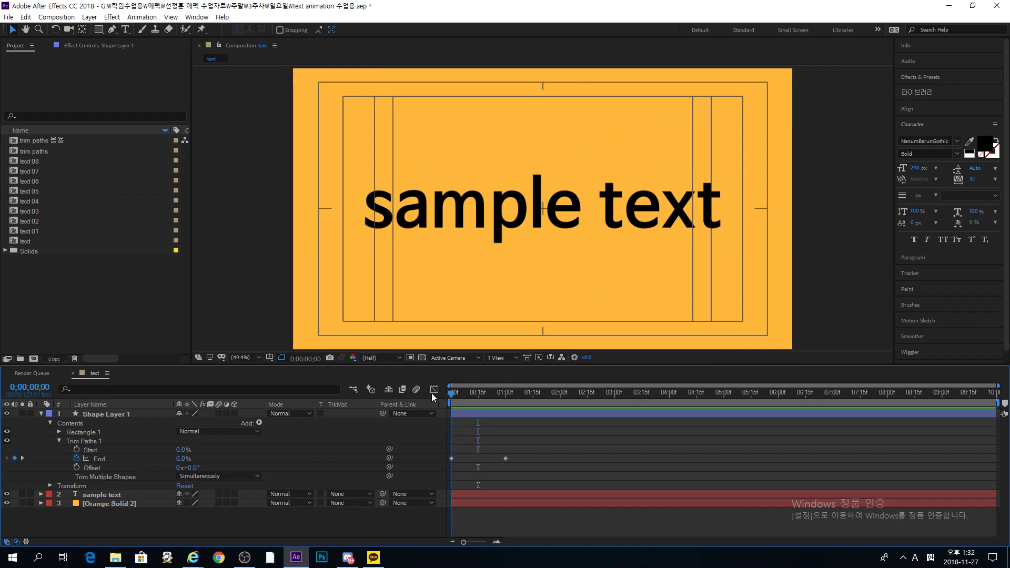
Step: Hide the title/action safe guides in the composition view and preview the outline animation up to about frame 11
click(269, 358)
click(287, 367)
key(space)
mouse_move(469, 398)
mouse_down()
mouse_move(431, 400)
mouse_move(472, 396)
mouse_up()
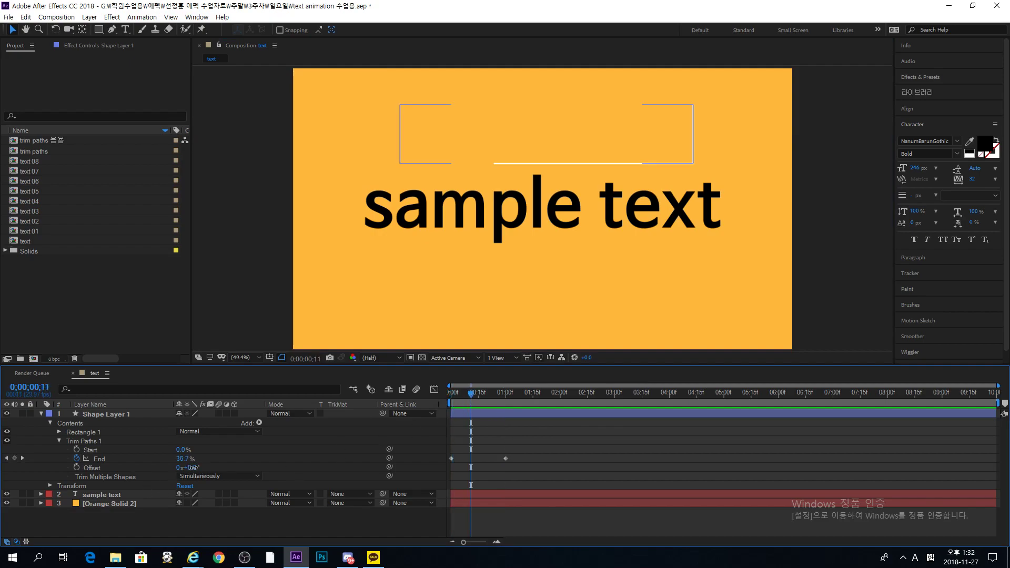
Step: Set the Trim Paths Offset to 30° and preview the outline drawing from its shifted starting point up to 1 second
drag(194, 468, 211, 470)
click(541, 434)
drag(476, 394, 450, 397)
key(space)
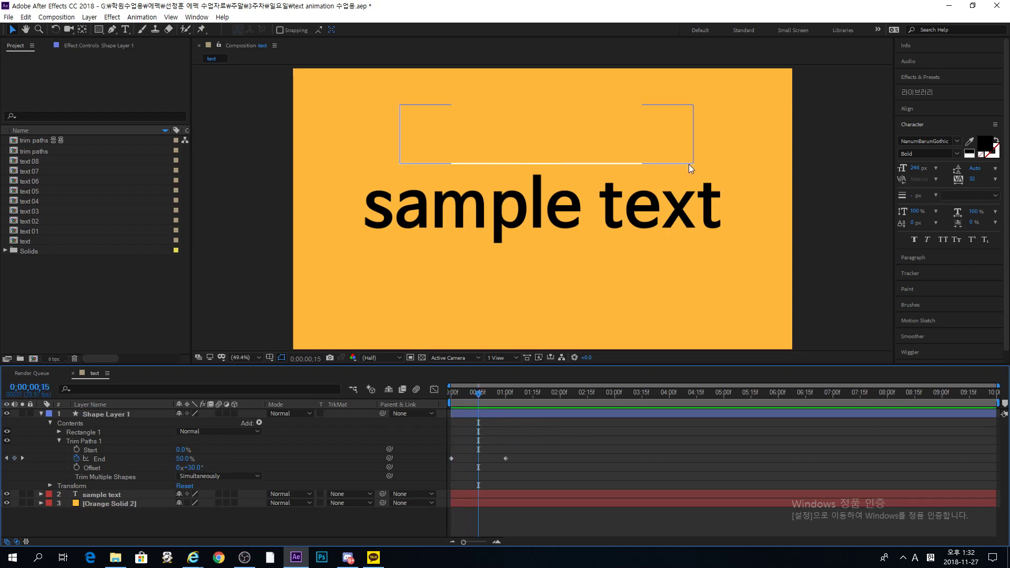
drag(455, 394, 506, 397)
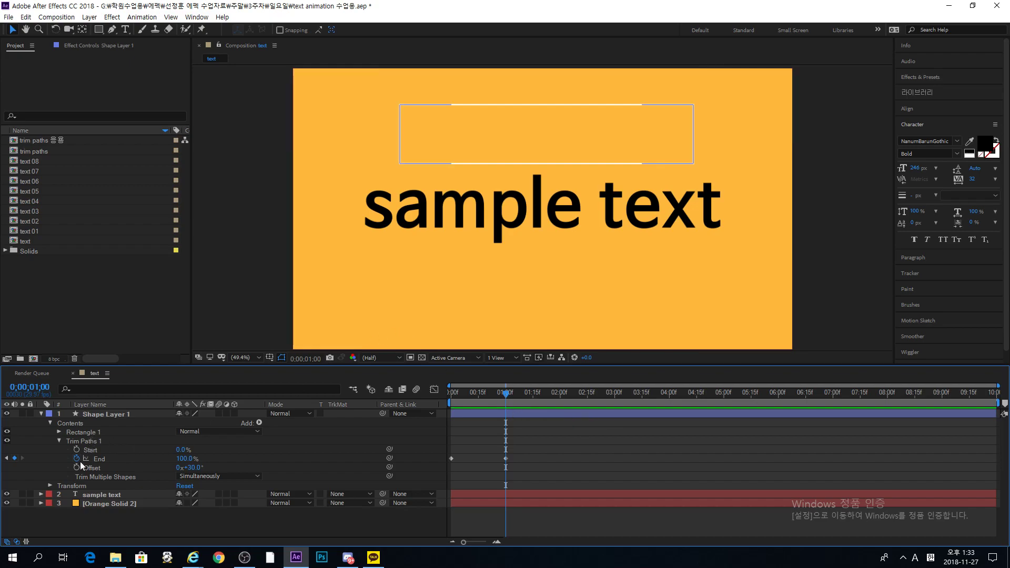
Step: Collapse the properties of Shape Layer 1 and select the layer
click(41, 415)
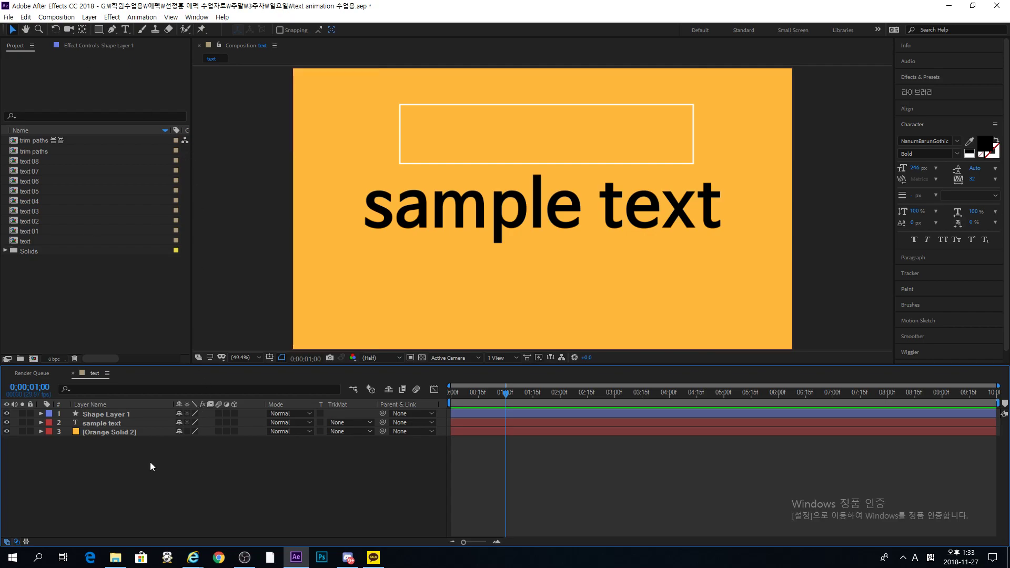
click(113, 413)
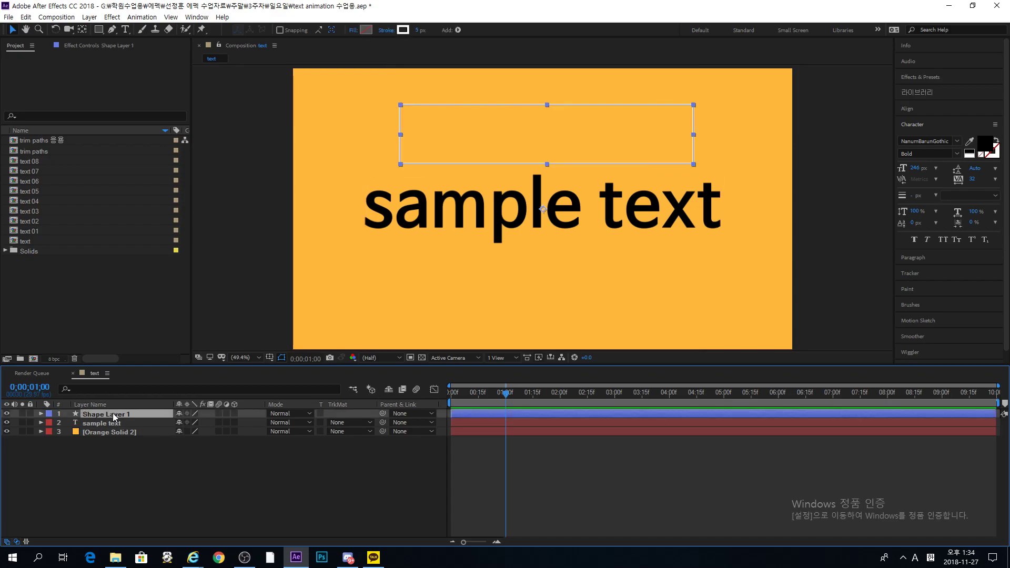